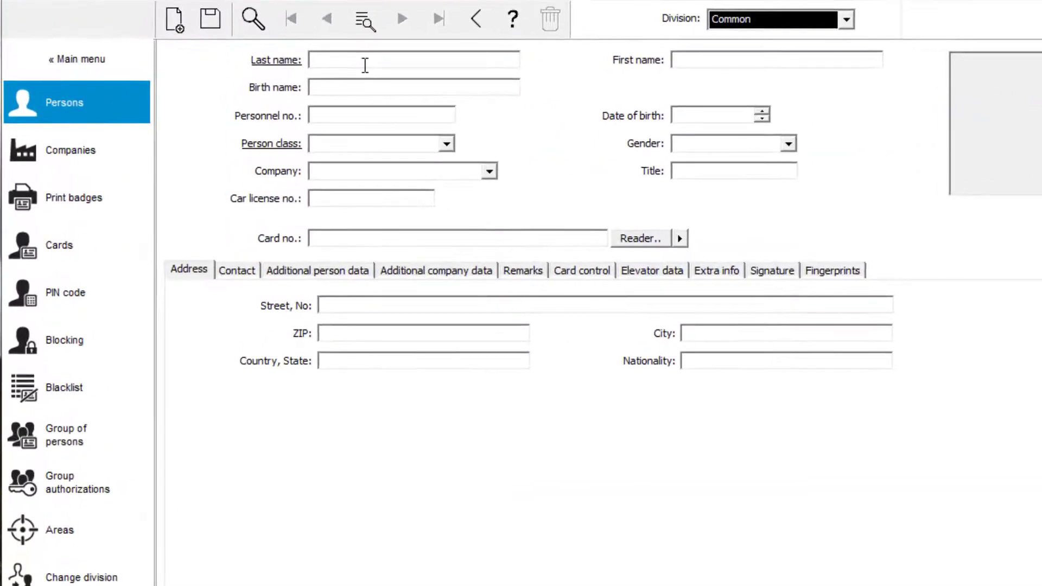
{"action": "type", "text": "Admin"}
Step: Save person VM Admin with person class Employee
{"action": "key", "text": "Tab"}
{"action": "type", "text": "VM"}
{"action": "left_click", "coordinate": [431, 140]}
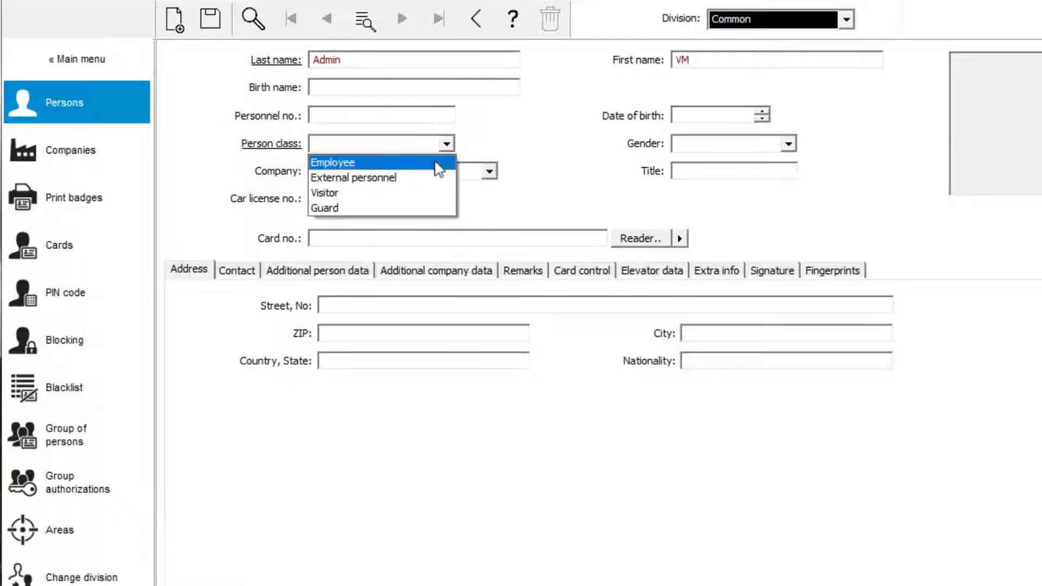
{"action": "left_click", "coordinate": [438, 161]}
{"action": "left_click", "coordinate": [215, 21]}
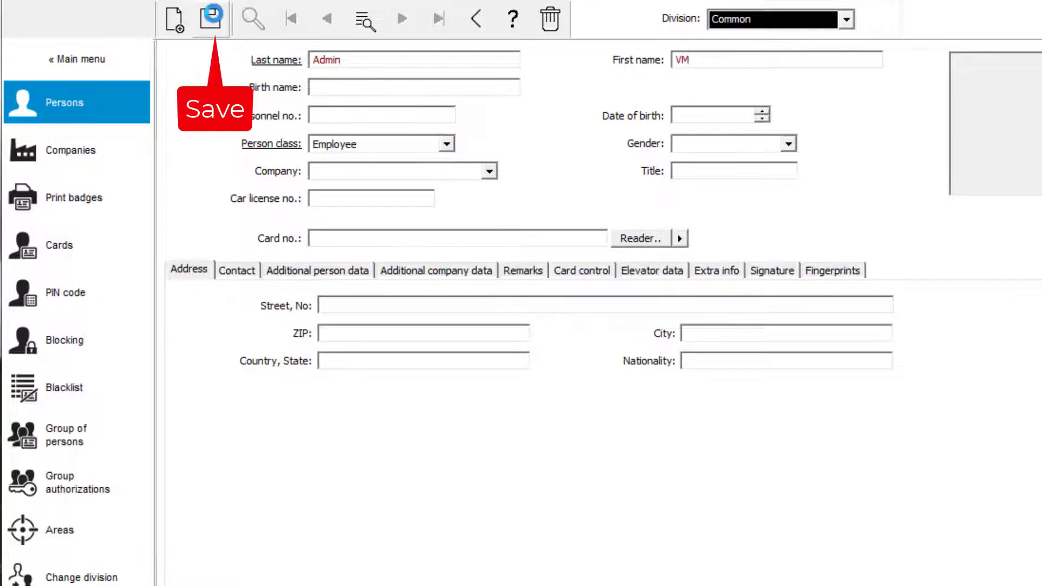
Step: Reach the user rights record for the new person under Configuration
{"action": "left_click", "coordinate": [92, 66]}
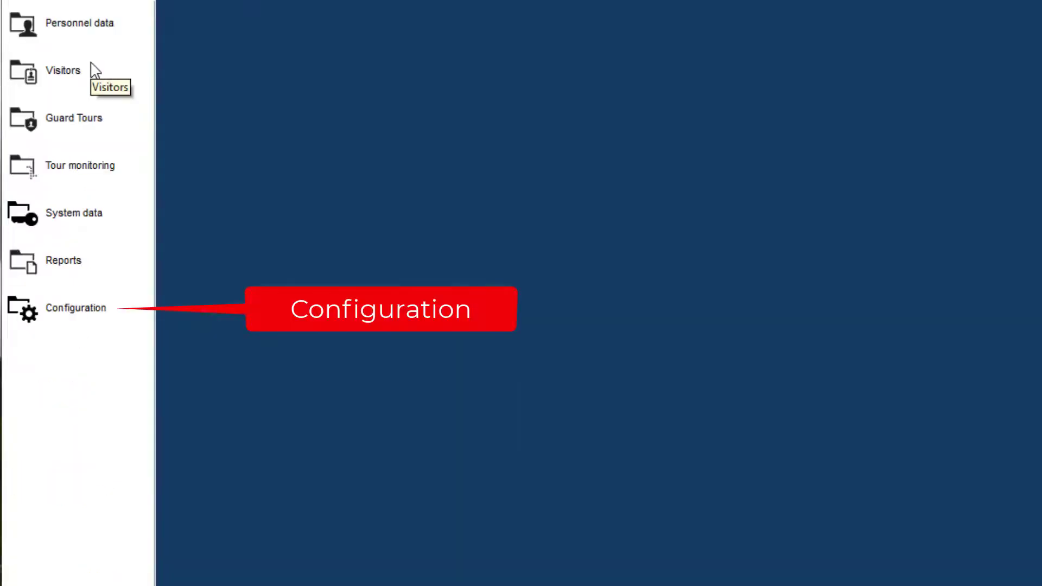
{"action": "left_click", "coordinate": [82, 306]}
{"action": "left_click", "coordinate": [61, 111]}
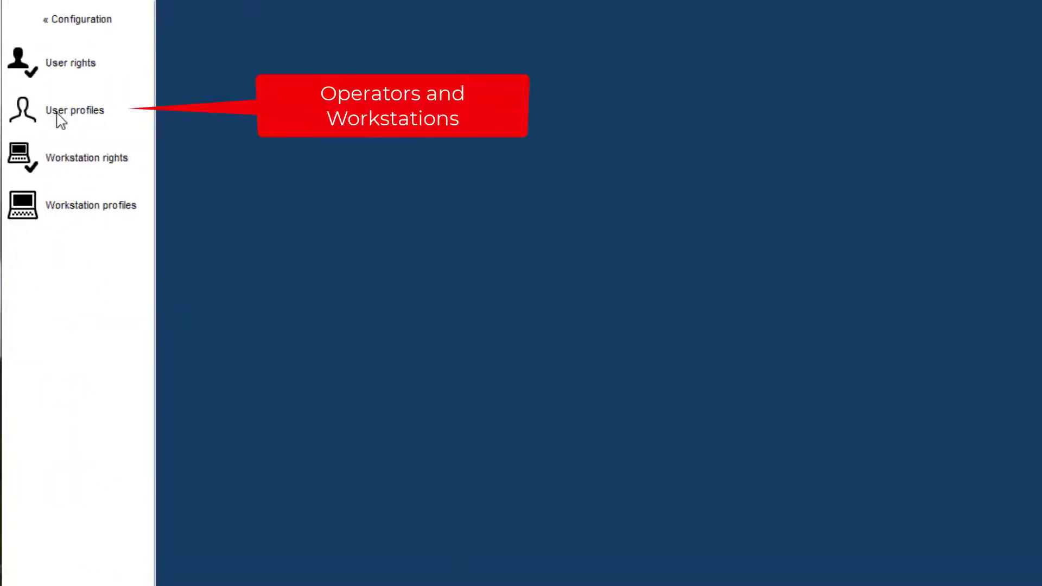
{"action": "left_click", "coordinate": [70, 73]}
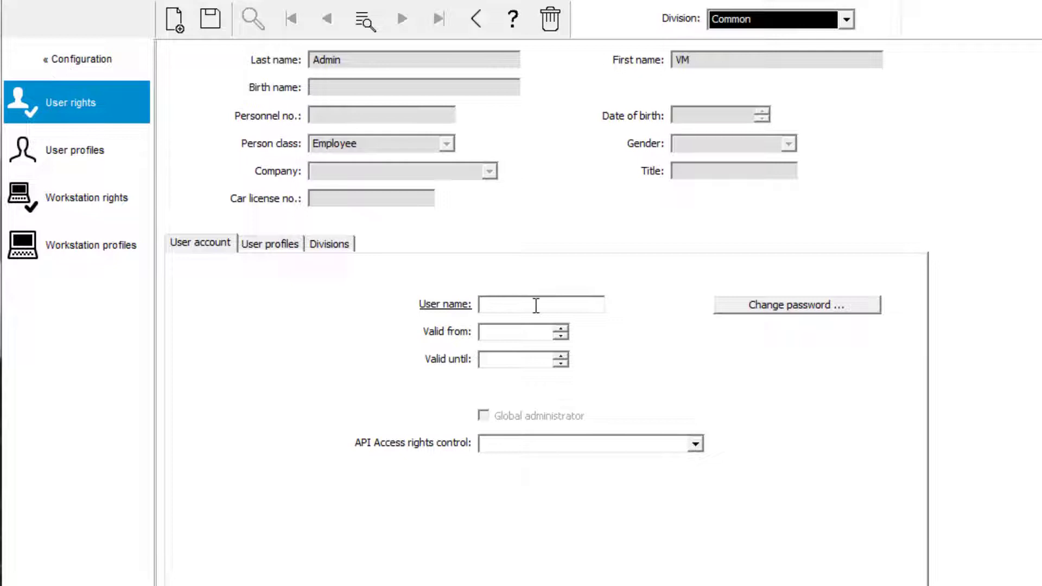
{"action": "type", "text": "VMAdmin"}
Step: Give operator VMAdmin a confirmed password and Unlimited API access
{"action": "left_click", "coordinate": [759, 313]}
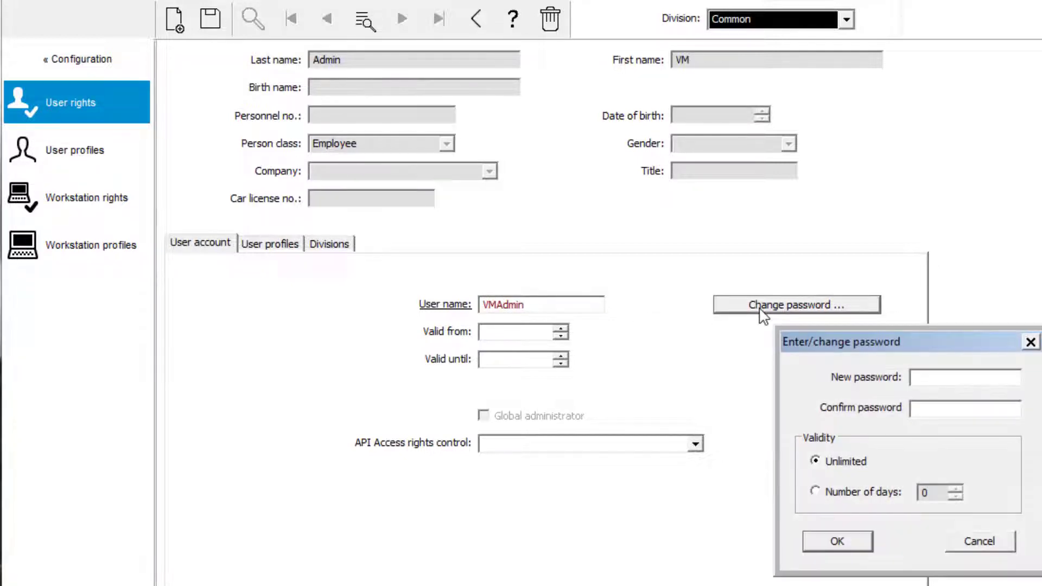
{"action": "key", "text": "Tab"}
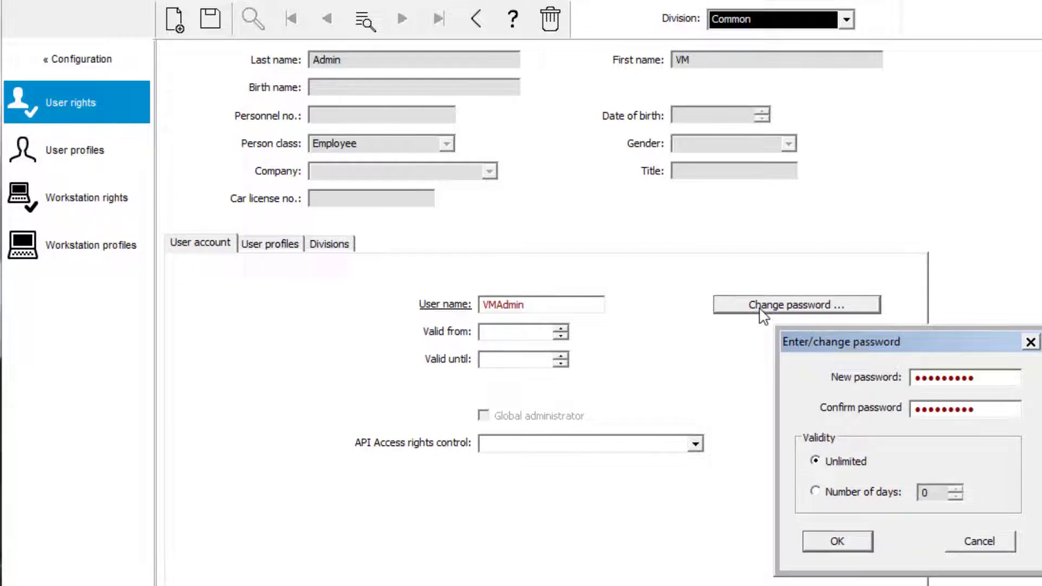
{"action": "left_click", "coordinate": [829, 546]}
{"action": "left_click", "coordinate": [694, 444]}
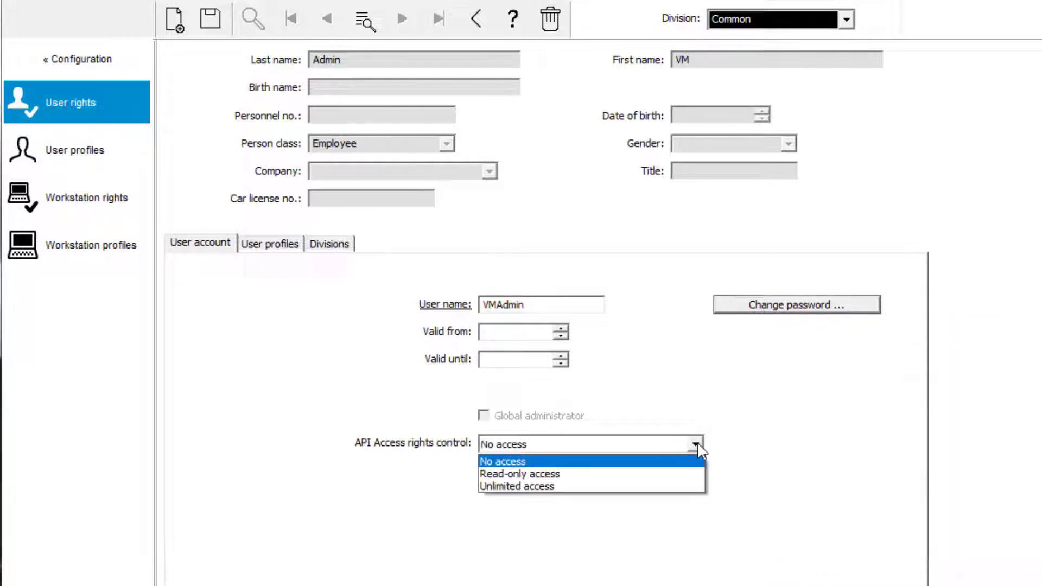
{"action": "left_click", "coordinate": [686, 488]}
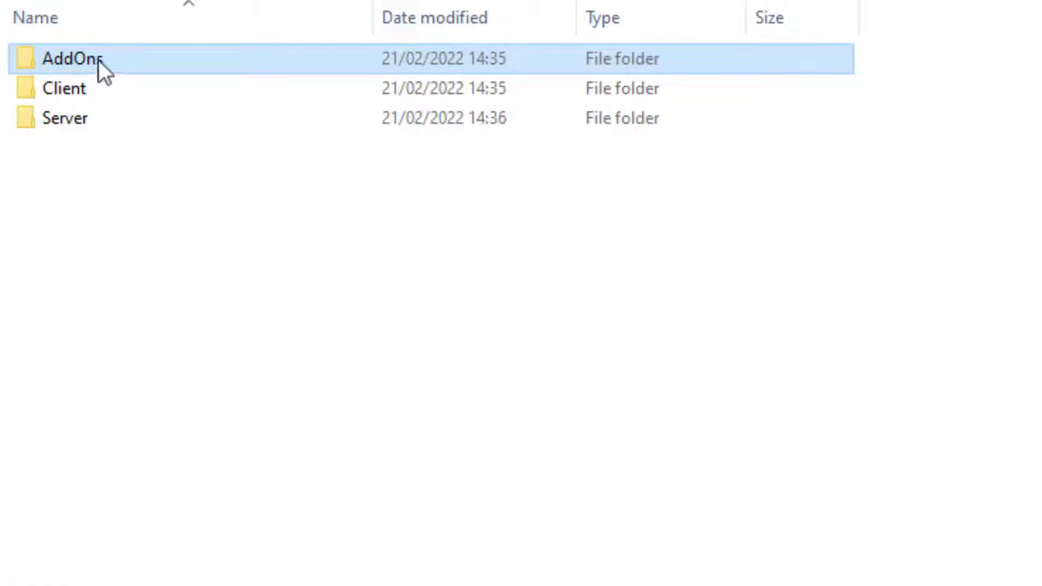
Step: Reach BoschVisitorManagementServer.exe in AddOns > VisitorManagement and bring up its actions
{"action": "double_click", "coordinate": [99, 60]}
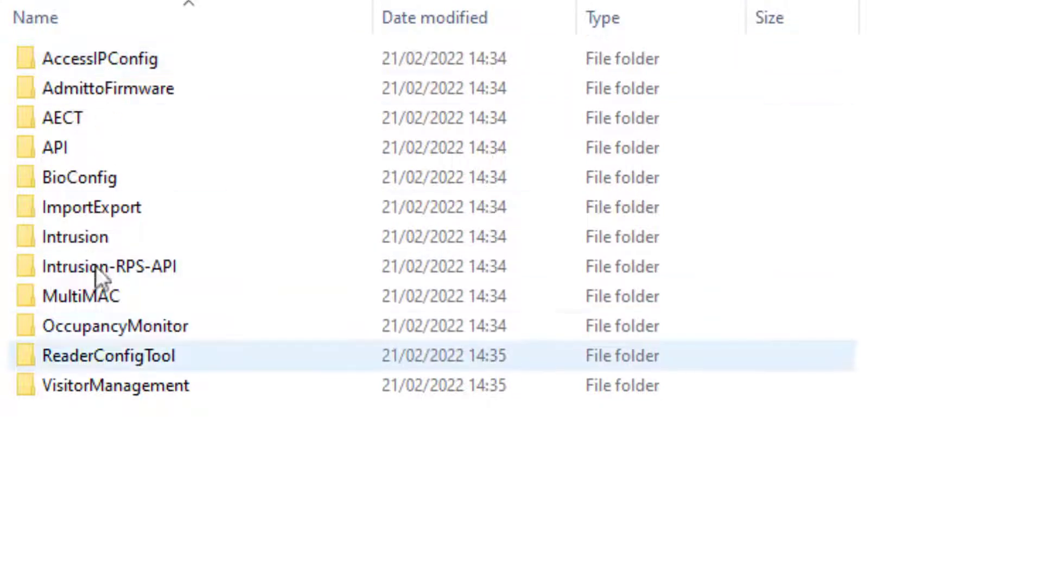
{"action": "double_click", "coordinate": [94, 393]}
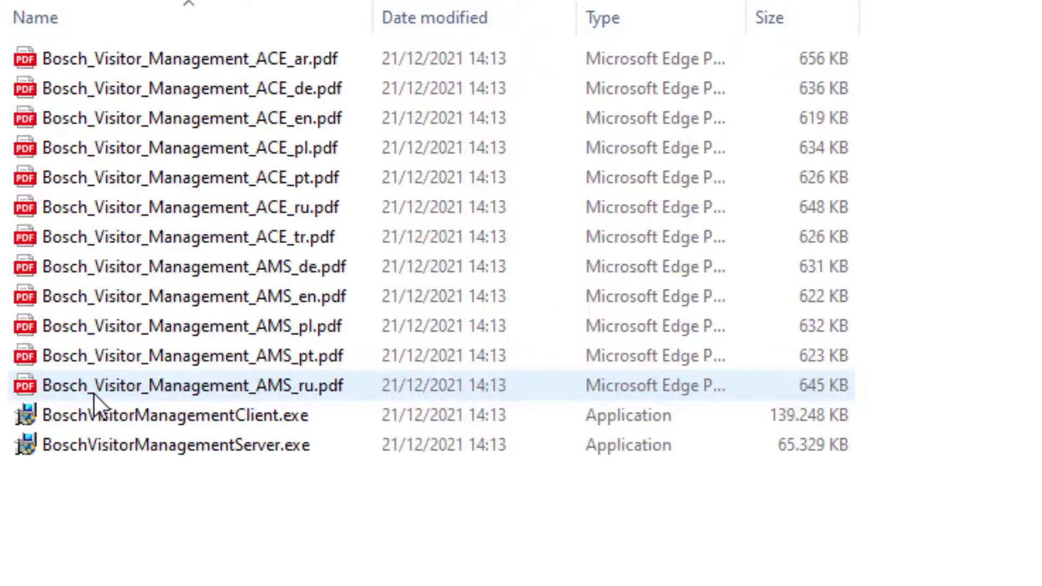
{"action": "right_click", "coordinate": [96, 446]}
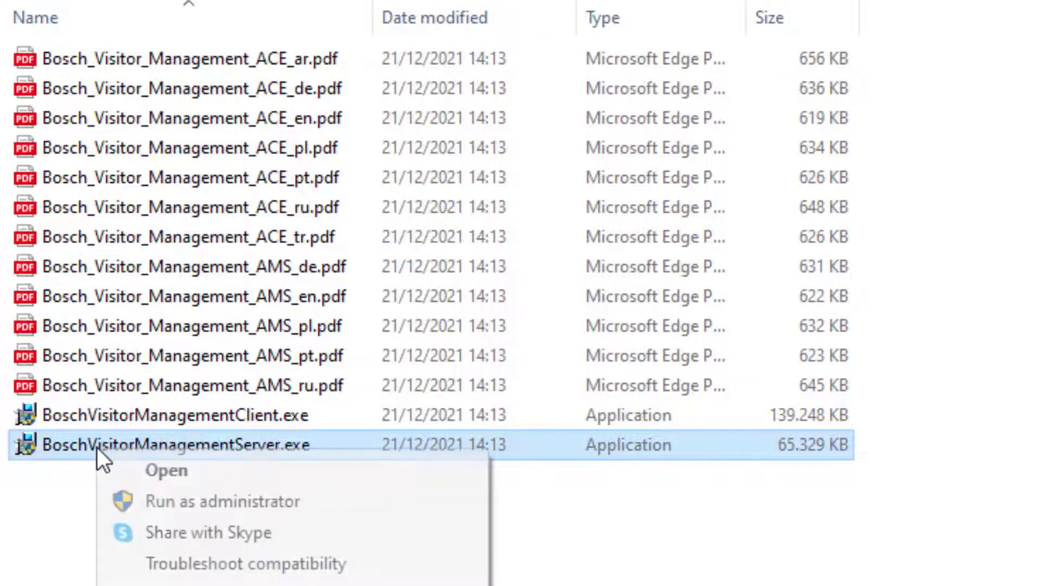
Step: Run the server installer as administrator, start core component install and accept the licence
{"action": "left_click", "coordinate": [222, 494]}
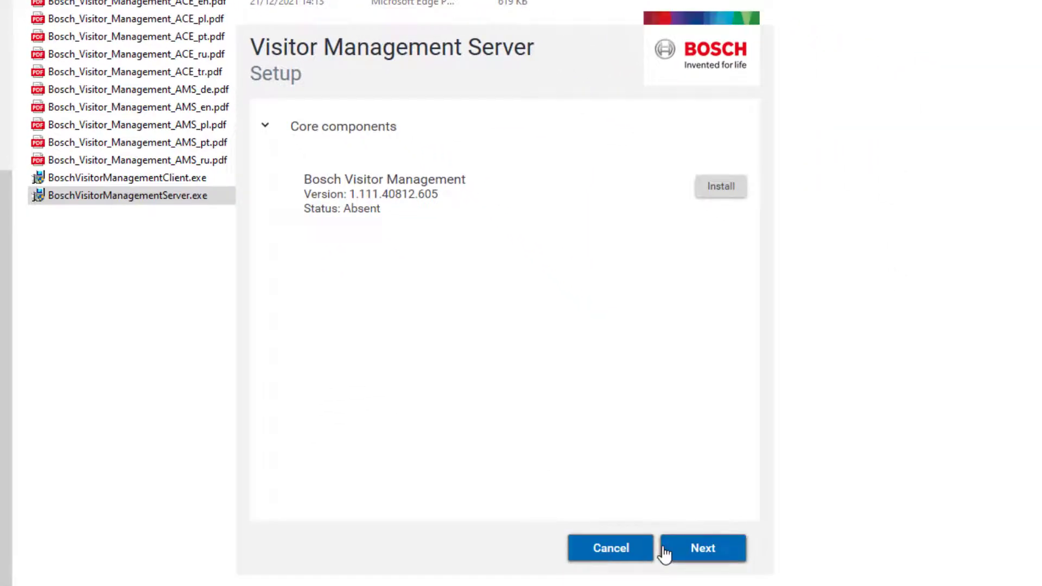
{"action": "left_click", "coordinate": [665, 551]}
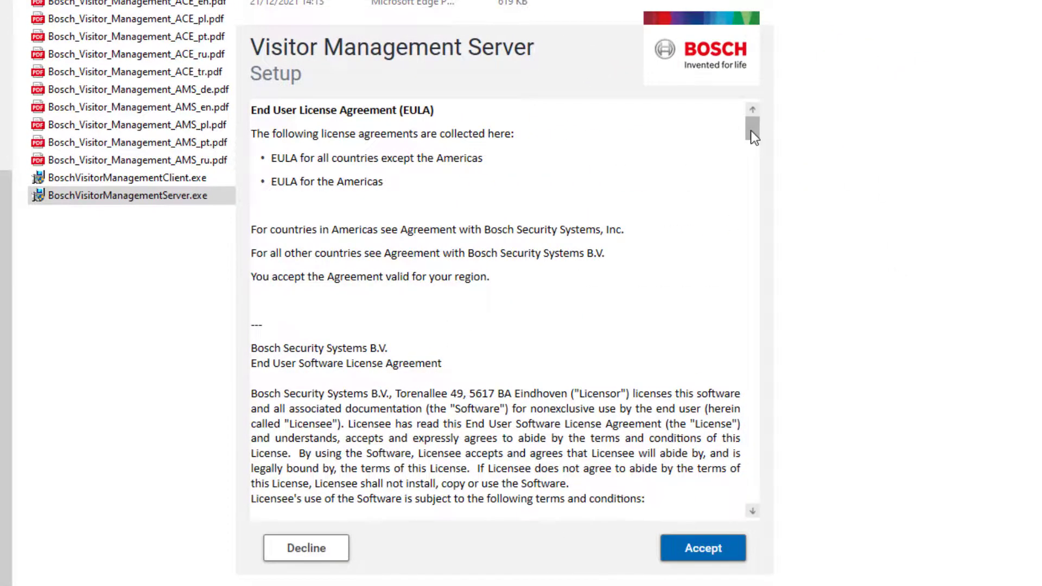
{"action": "mouse_move", "coordinate": [753, 130]}
{"action": "left_mouse_down"}
{"action": "mouse_move", "coordinate": [803, 394]}
{"action": "mouse_move", "coordinate": [771, 513]}
{"action": "left_mouse_up"}
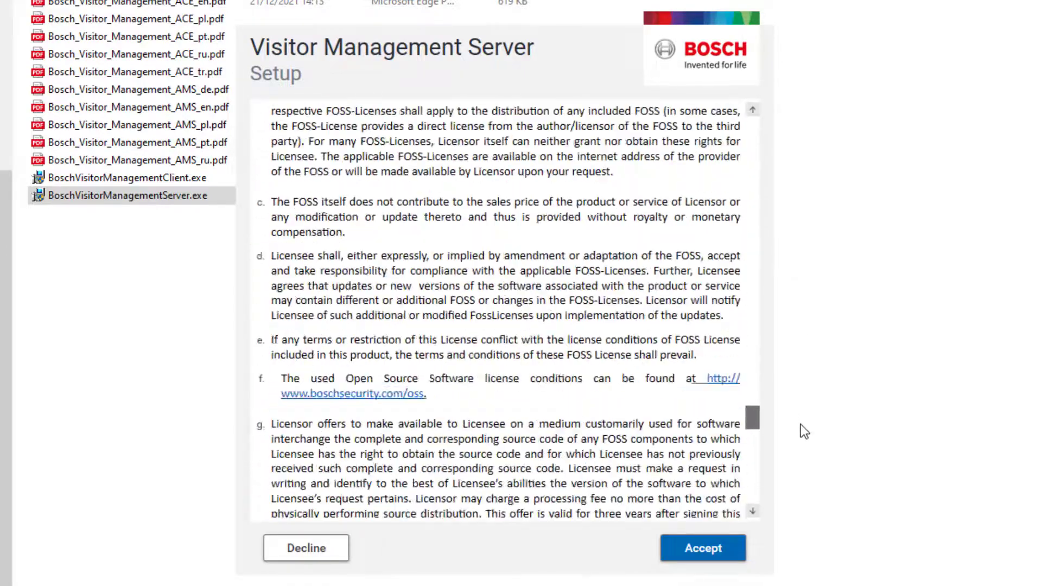
{"action": "left_click", "coordinate": [664, 555]}
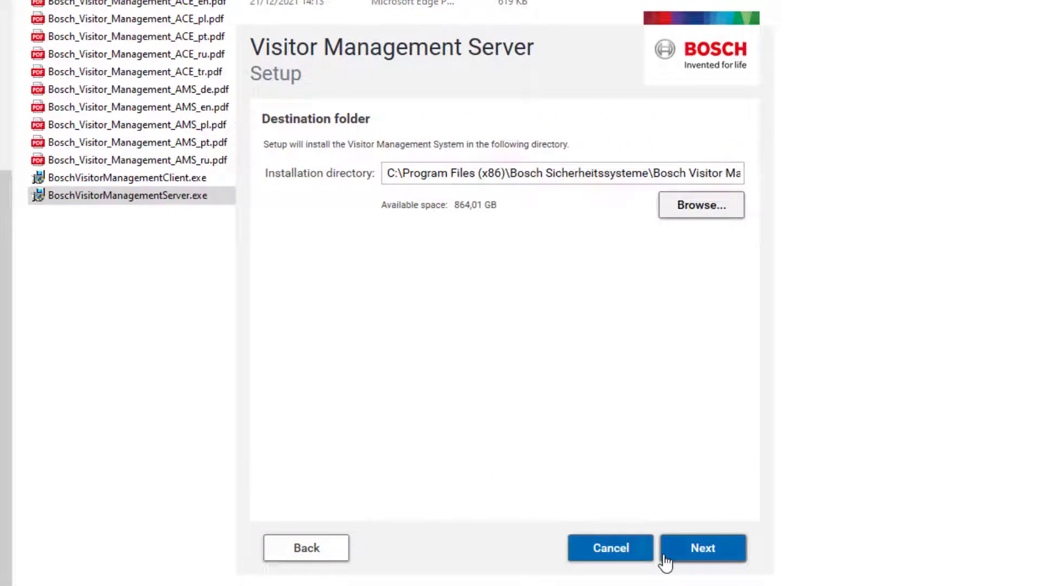
Step: Keep the default folder and verify the local SQL connection with the entered password
{"action": "left_click", "coordinate": [664, 554]}
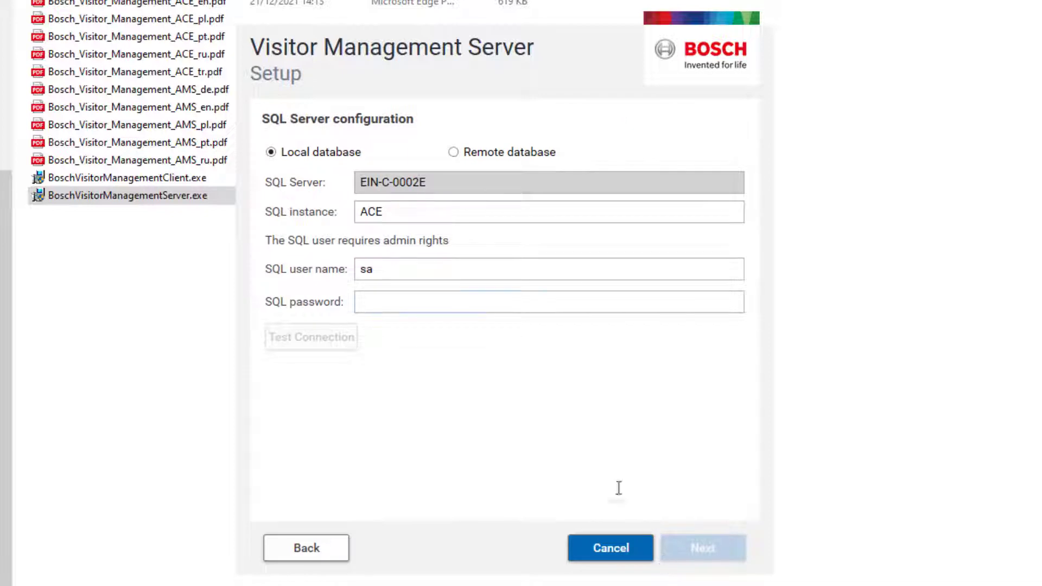
{"action": "left_click", "coordinate": [493, 305]}
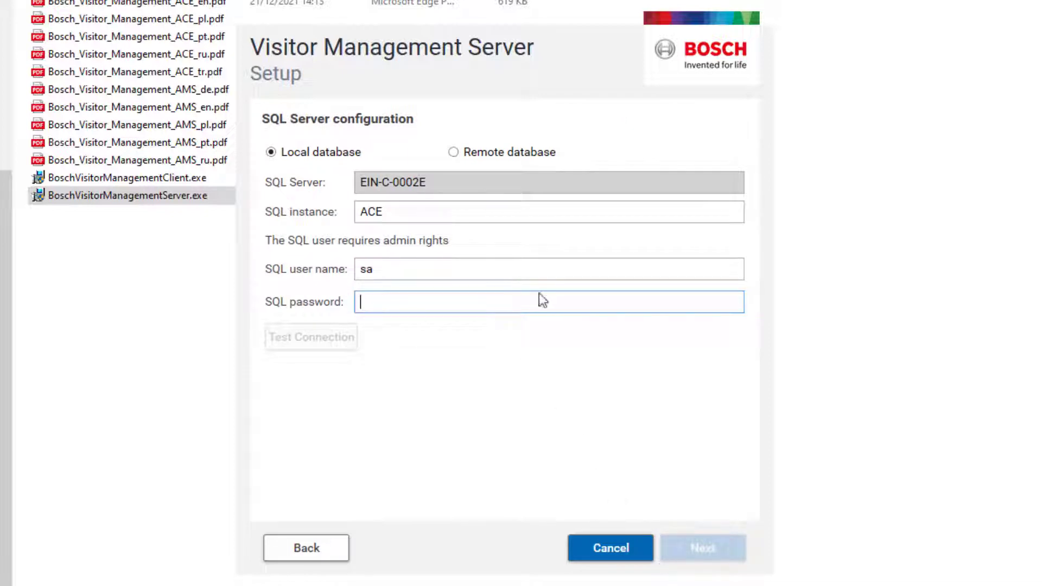
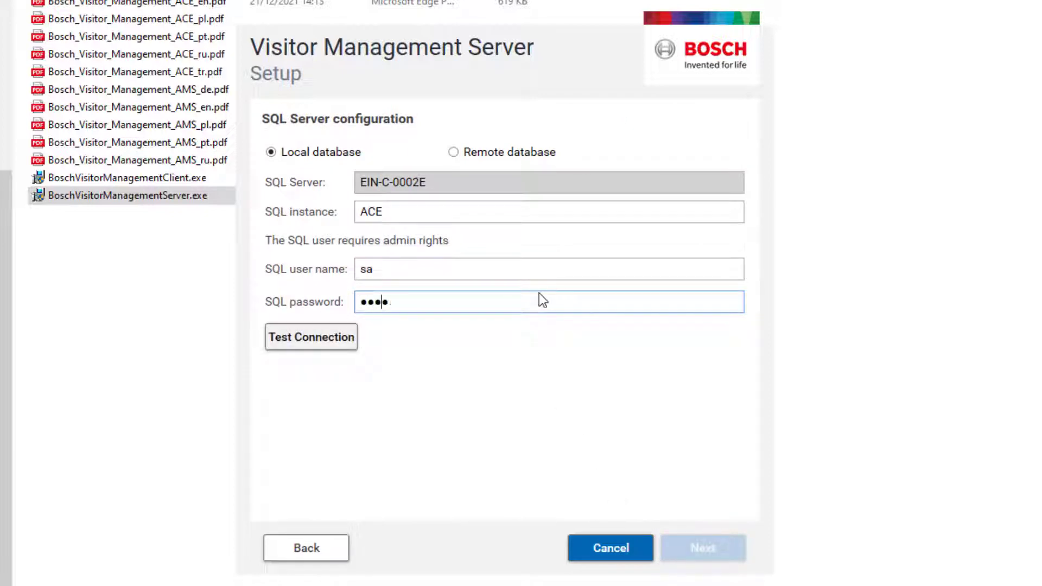
{"action": "left_click", "coordinate": [349, 341]}
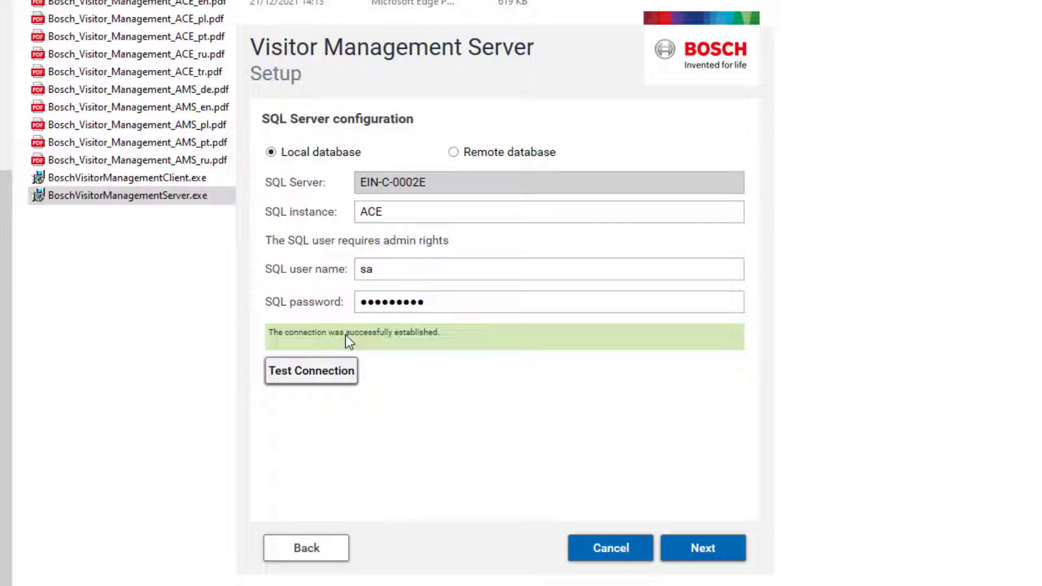
{"action": "left_click", "coordinate": [666, 556]}
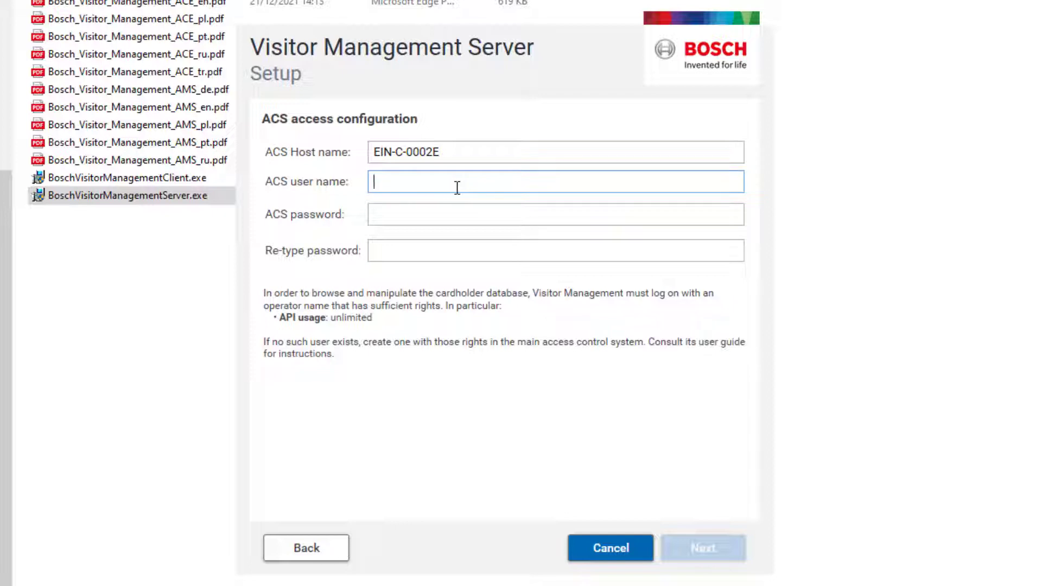
{"action": "type", "text": "VMAd"}
{"action": "type", "text": "min"}
Step: Set ACS access to user VMAdmin with password confirmed and continue to identity server setup
{"action": "key", "text": "Tab"}
{"action": "type", "text": "*****"}
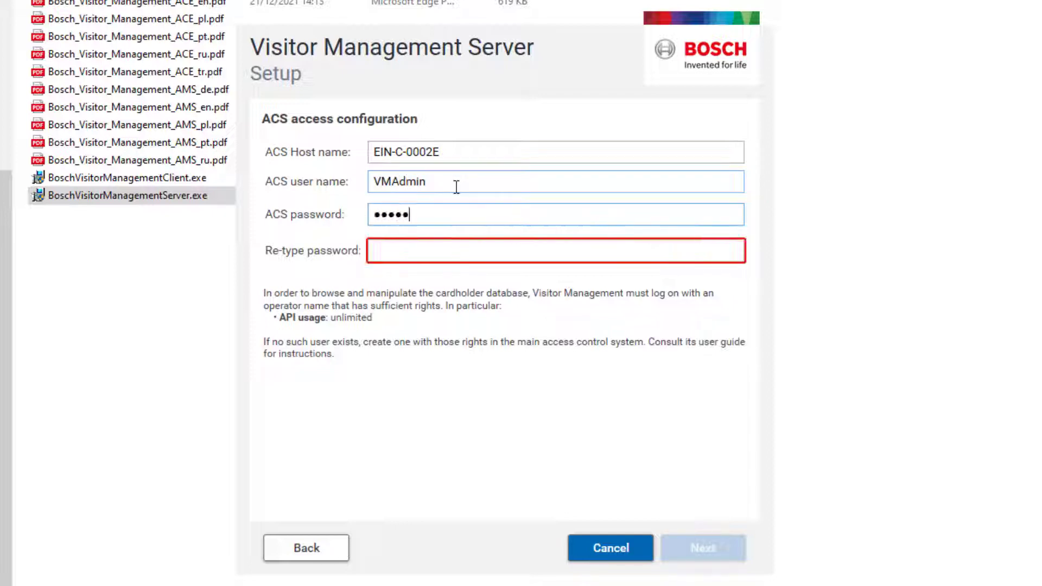
{"action": "type", "text": "****"}
{"action": "key", "text": "Tab"}
{"action": "type", "text": "*********"}
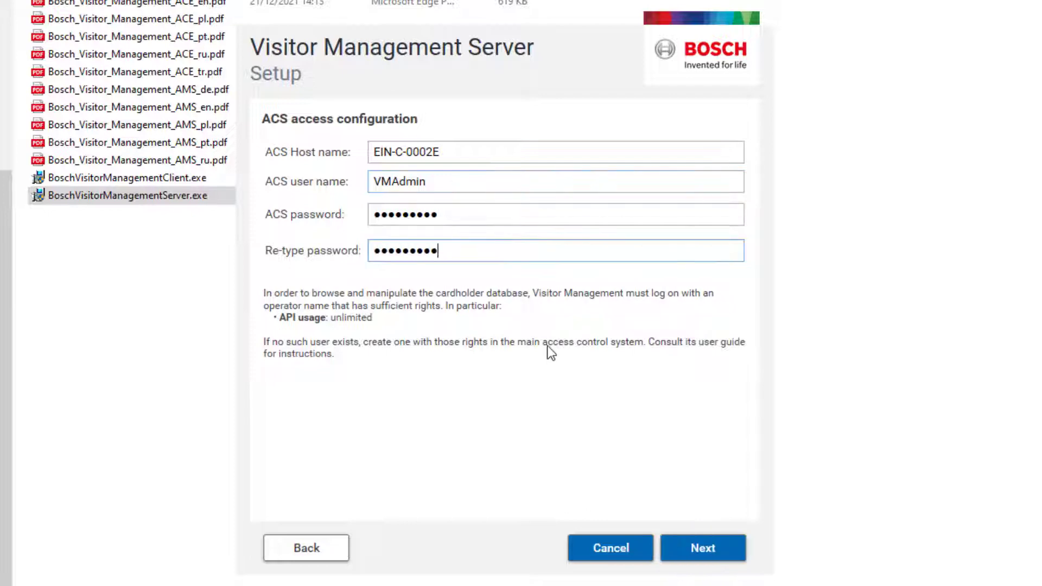
{"action": "left_click", "coordinate": [666, 559]}
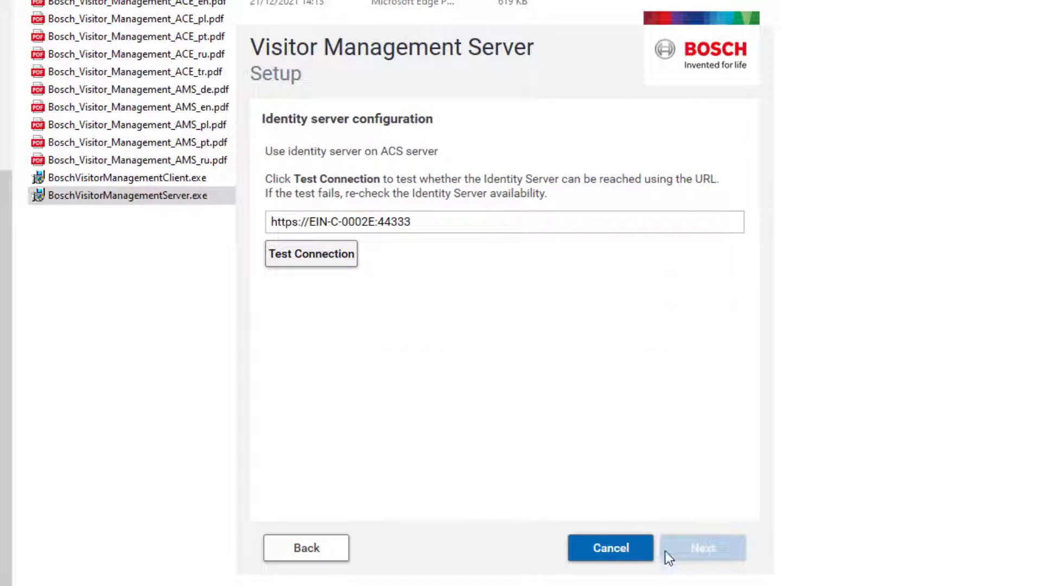
Step: Verify the identity server connection and install the Visitor Management server components
{"action": "left_click", "coordinate": [320, 259]}
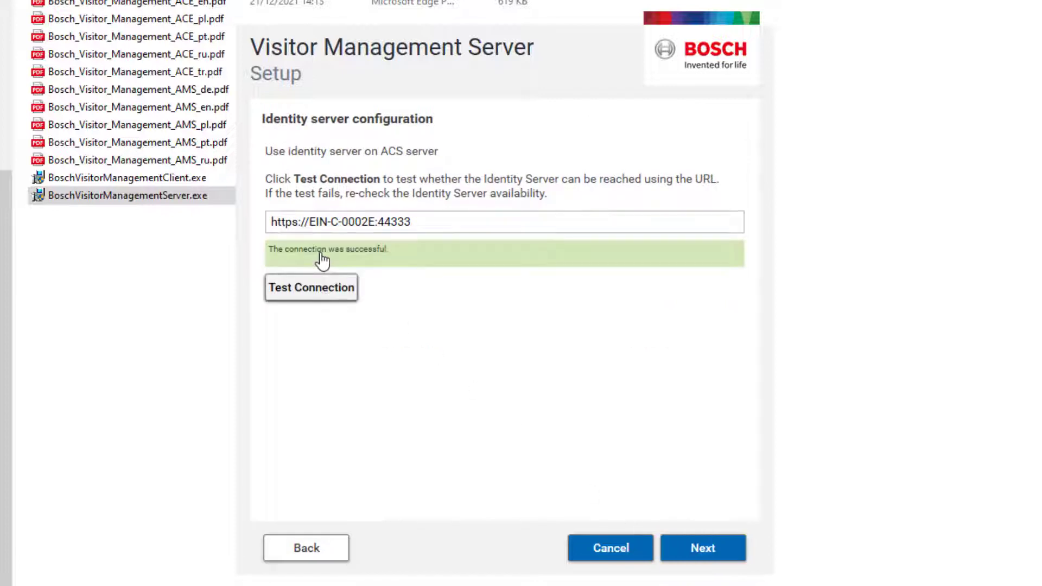
{"action": "left_click", "coordinate": [666, 551]}
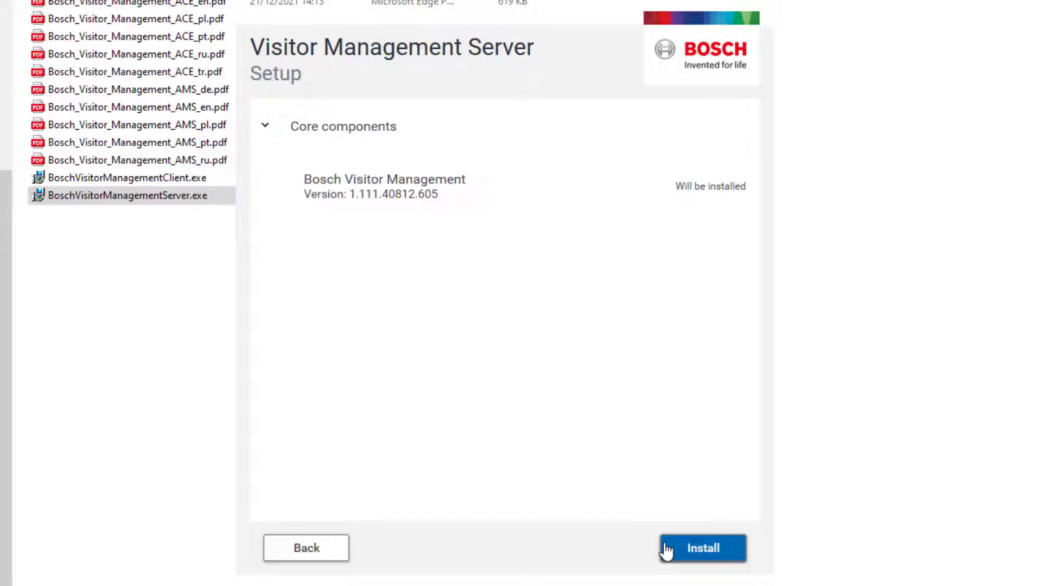
{"action": "left_click", "coordinate": [666, 551]}
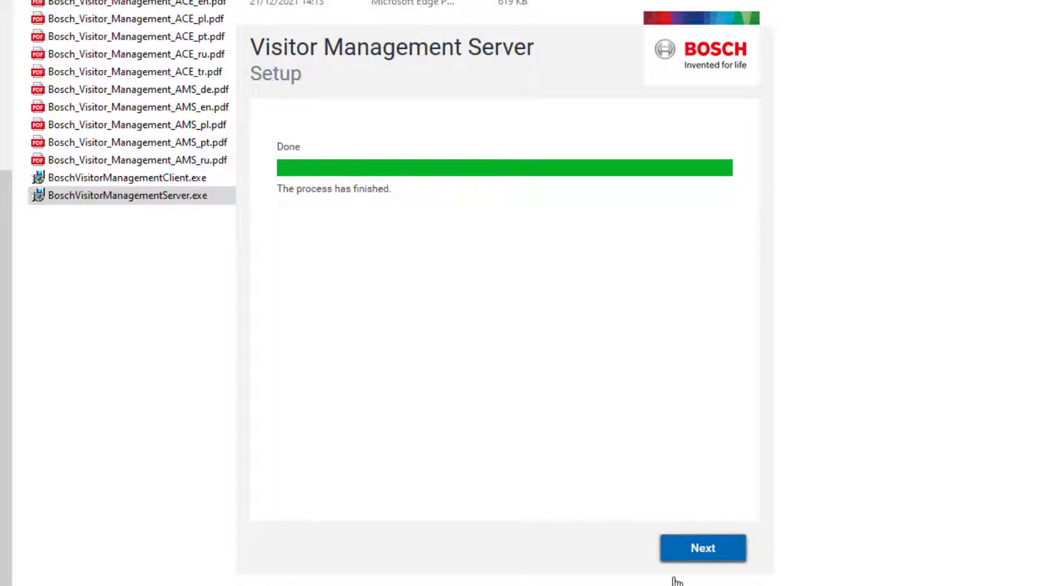
{"action": "left_click", "coordinate": [702, 555]}
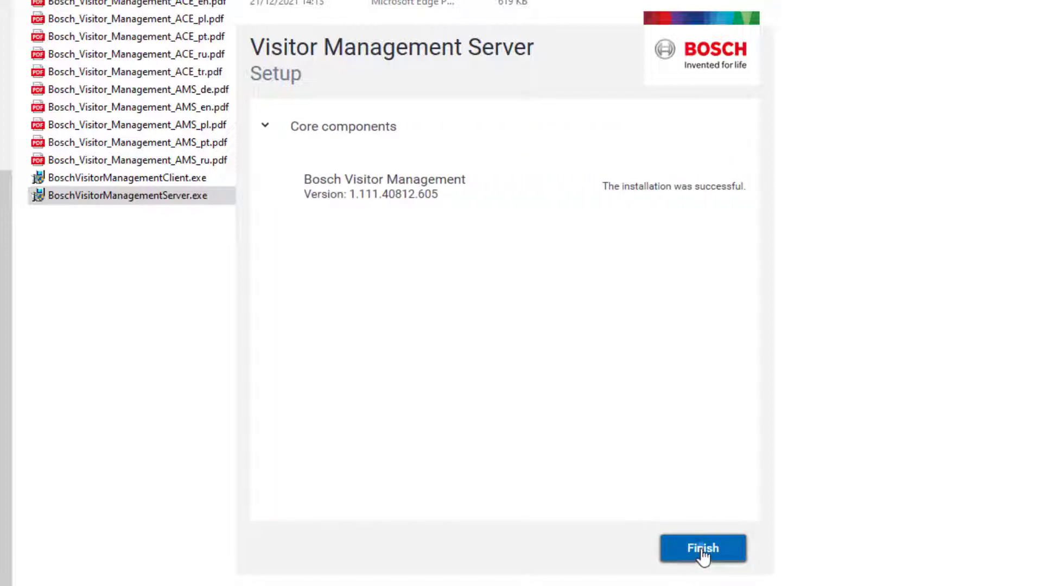
Step: Finish the server setup and launch BoschVisitorManagementClient.exe as administrator
{"action": "left_click", "coordinate": [704, 553]}
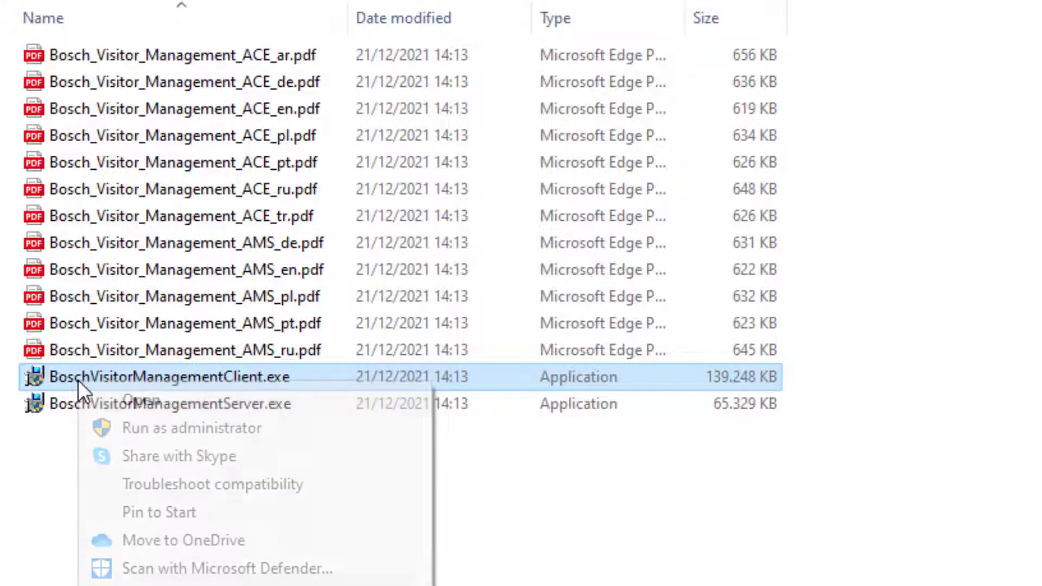
{"action": "left_click", "coordinate": [153, 428]}
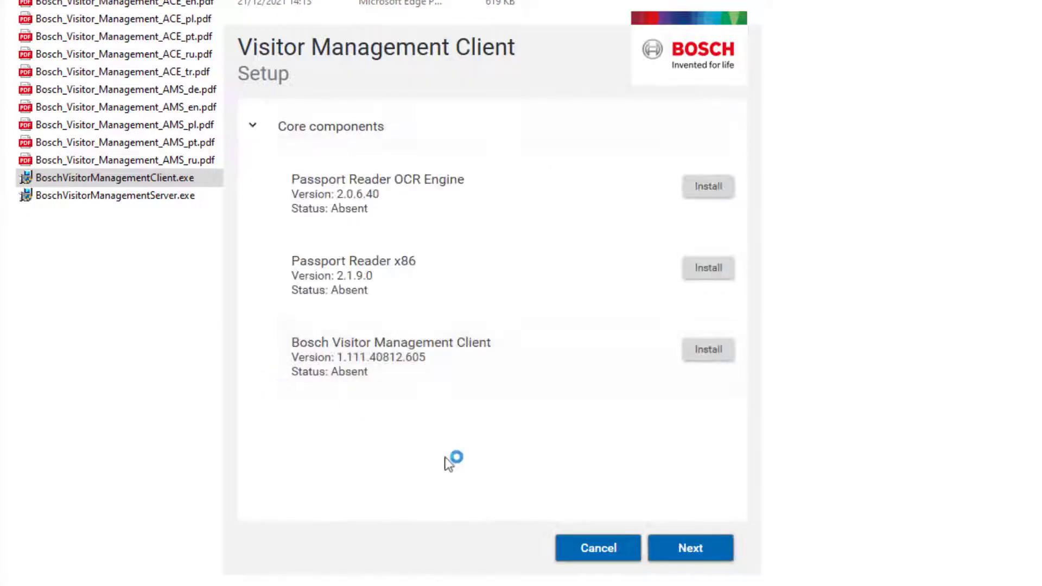
Step: Accept the client licence and verify connection to pasted server address EIN-C-0002E
{"action": "left_click", "coordinate": [681, 549]}
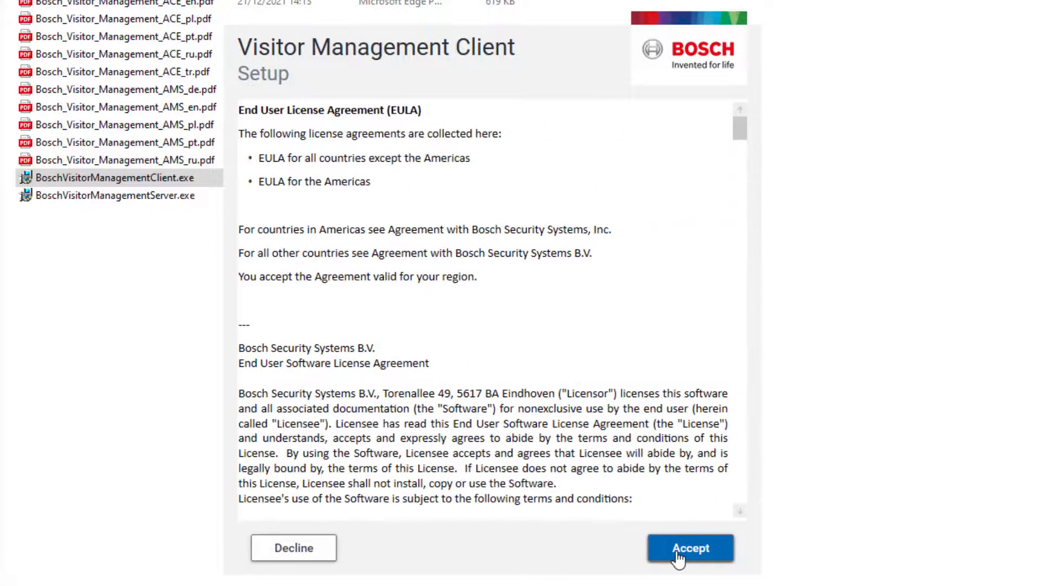
{"action": "left_click_drag", "start_coordinate": [737, 132], "coordinate": [748, 502]}
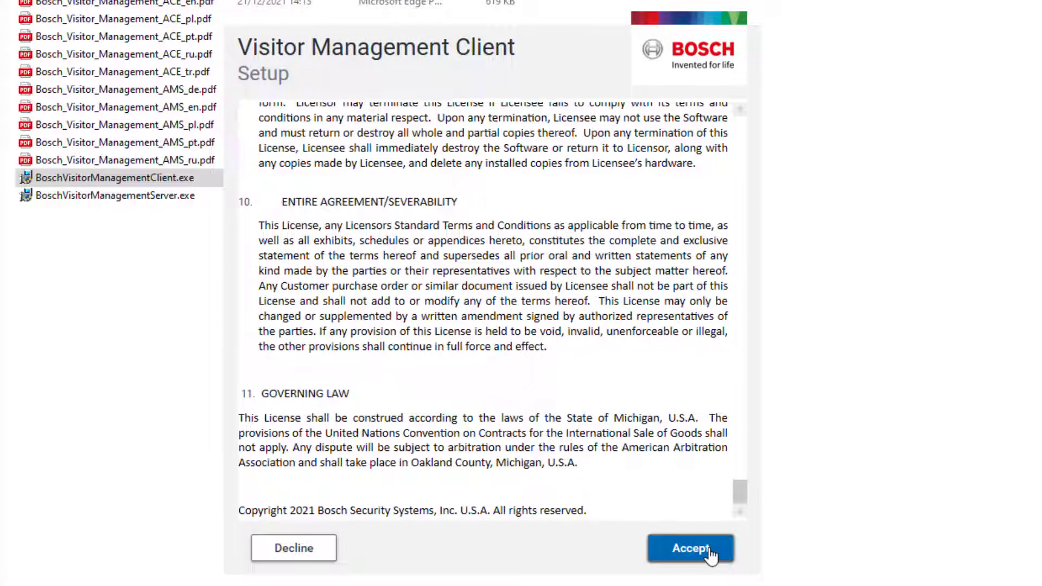
{"action": "left_click", "coordinate": [709, 550]}
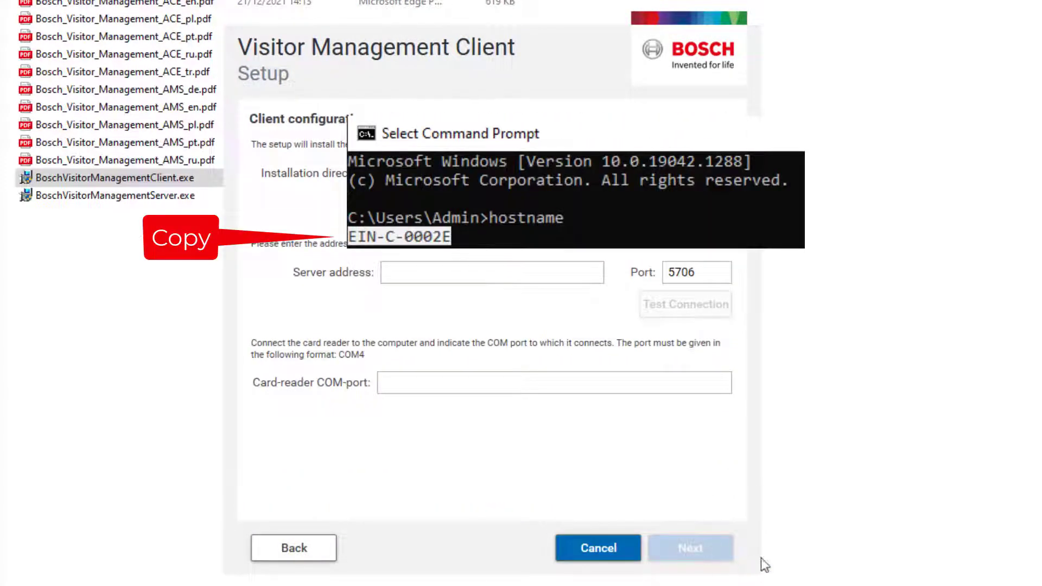
{"action": "right_click", "coordinate": [421, 274]}
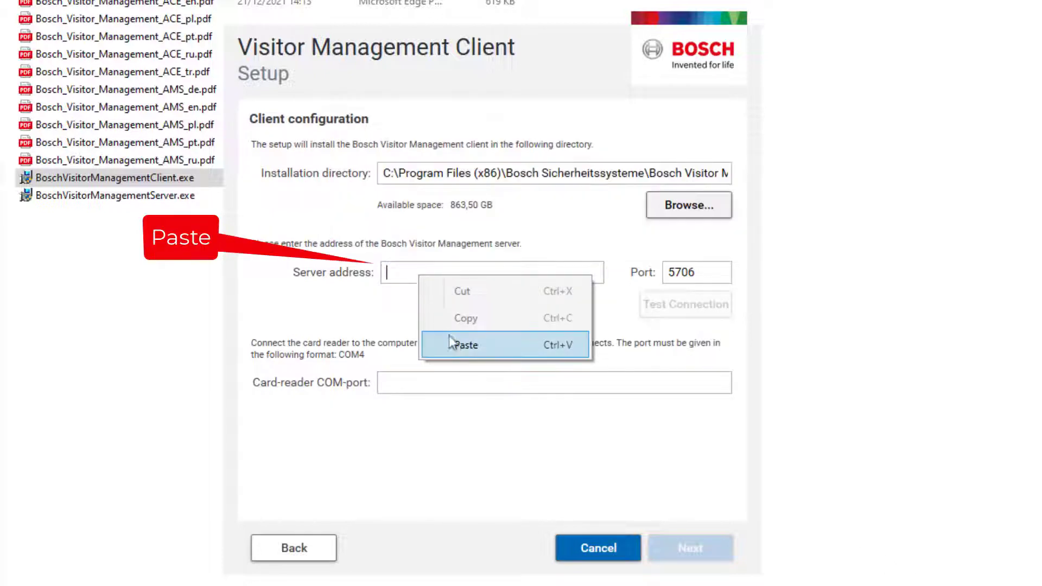
{"action": "left_click", "coordinate": [453, 342]}
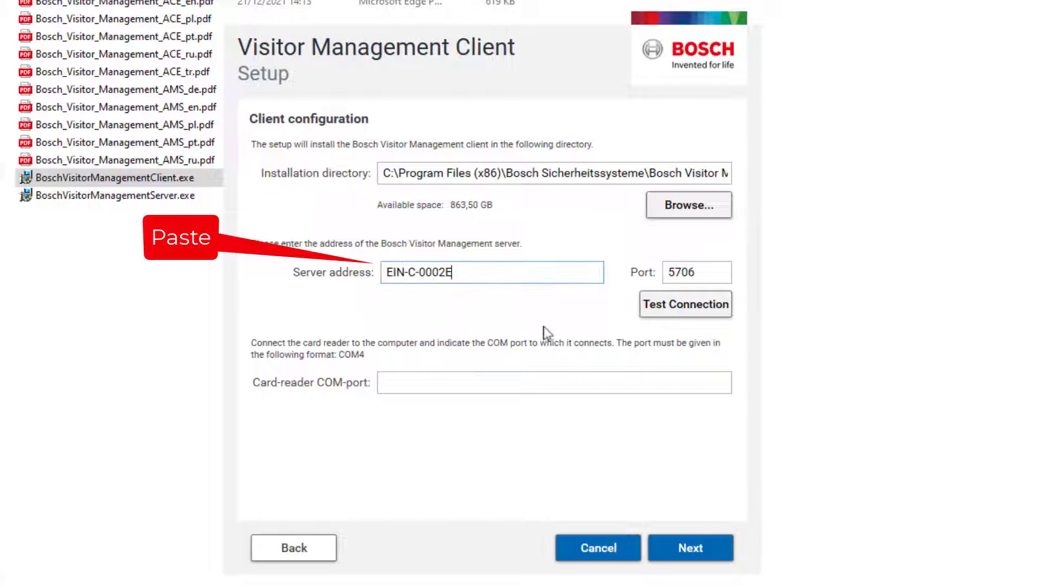
{"action": "left_click", "coordinate": [665, 307]}
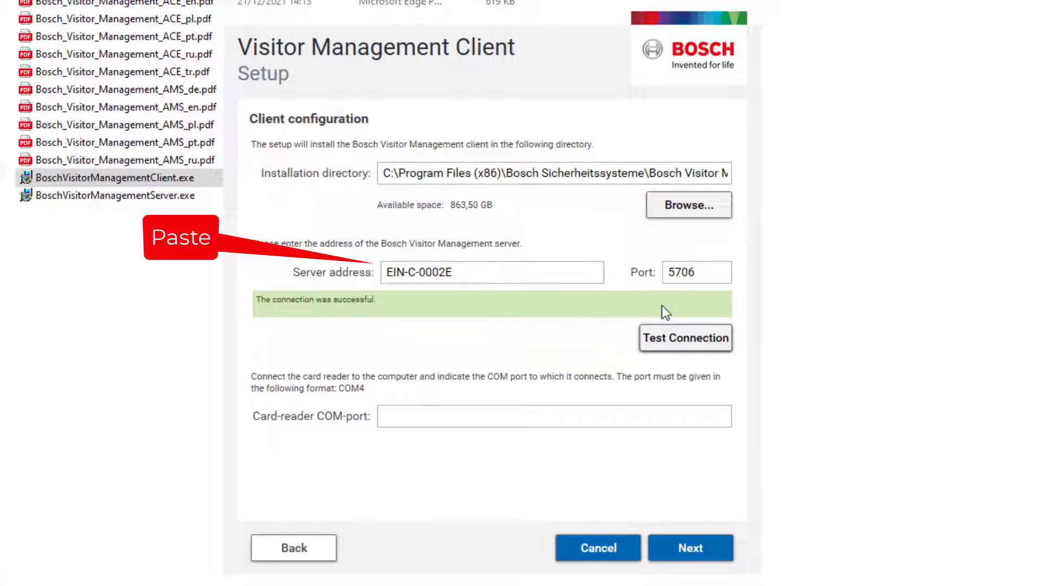
Step: Set the card-reader COM port to COM3 and proceed to the component summary
{"action": "left_click", "coordinate": [588, 419]}
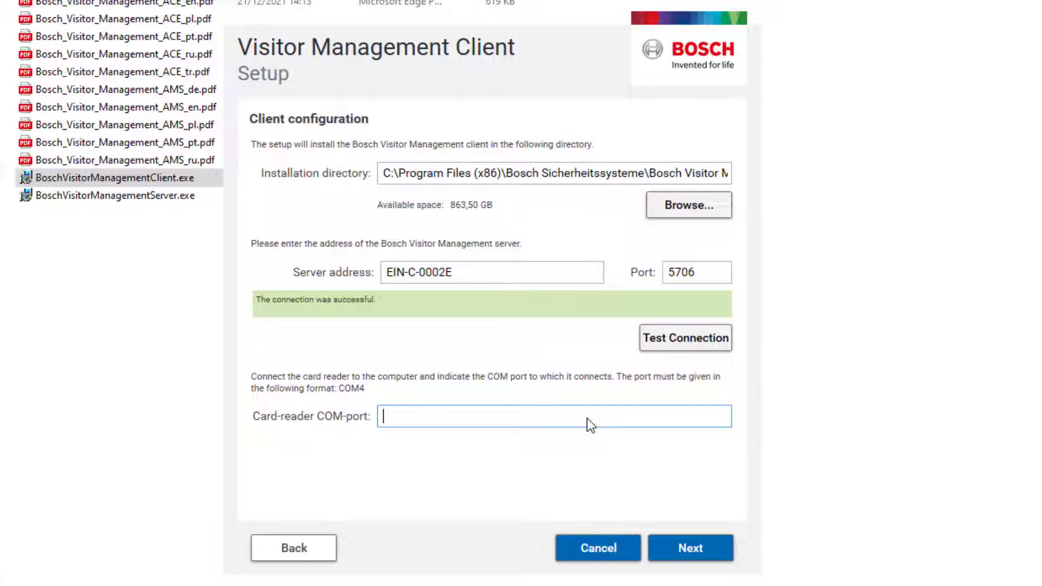
{"action": "type", "text": "COM"}
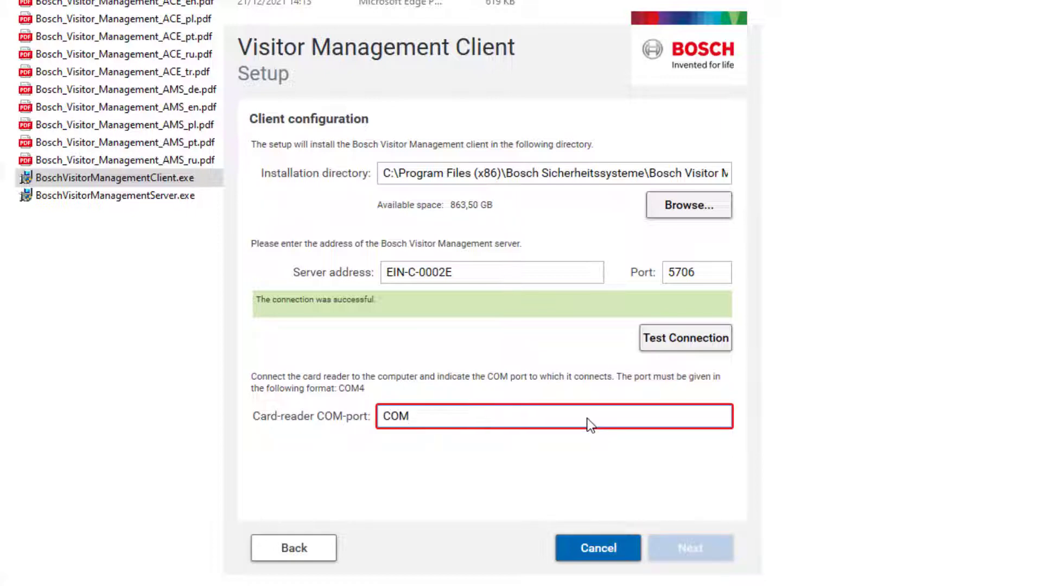
{"action": "type", "text": "3"}
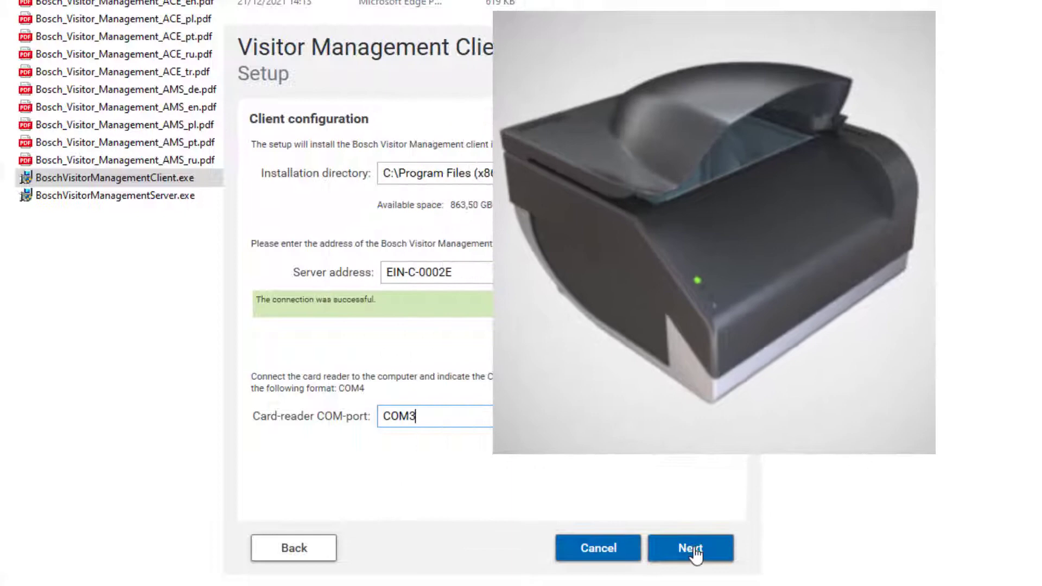
{"action": "left_click", "coordinate": [693, 550]}
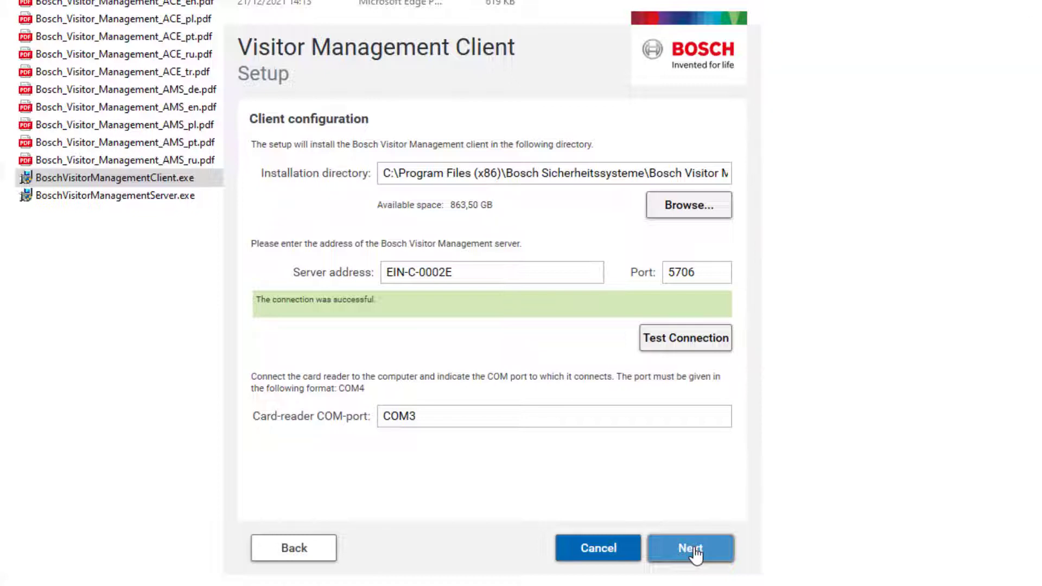
{"action": "left_click", "coordinate": [690, 550]}
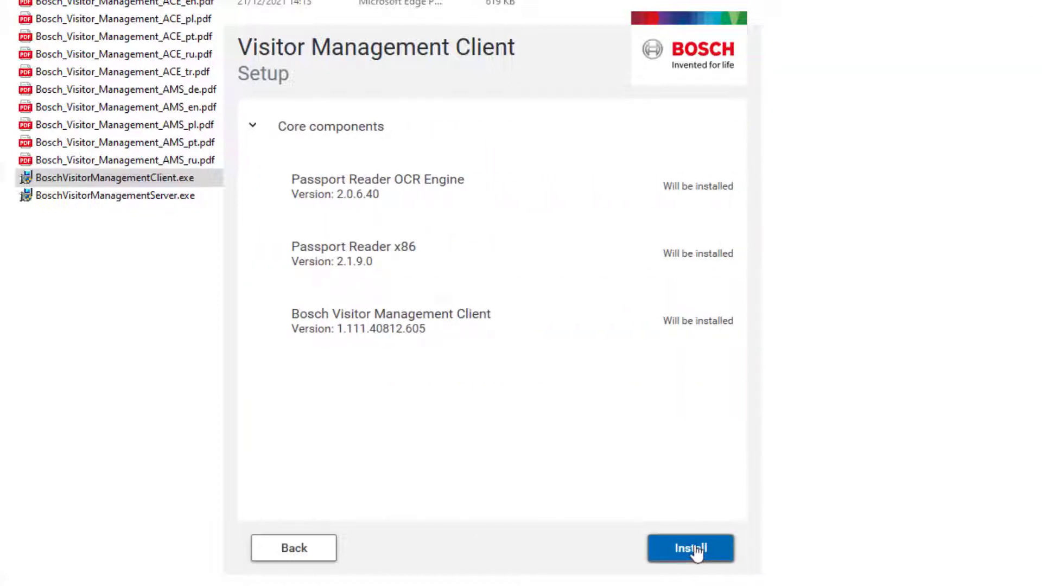
Step: Install the three client components and close the finished client setup
{"action": "left_click", "coordinate": [696, 553]}
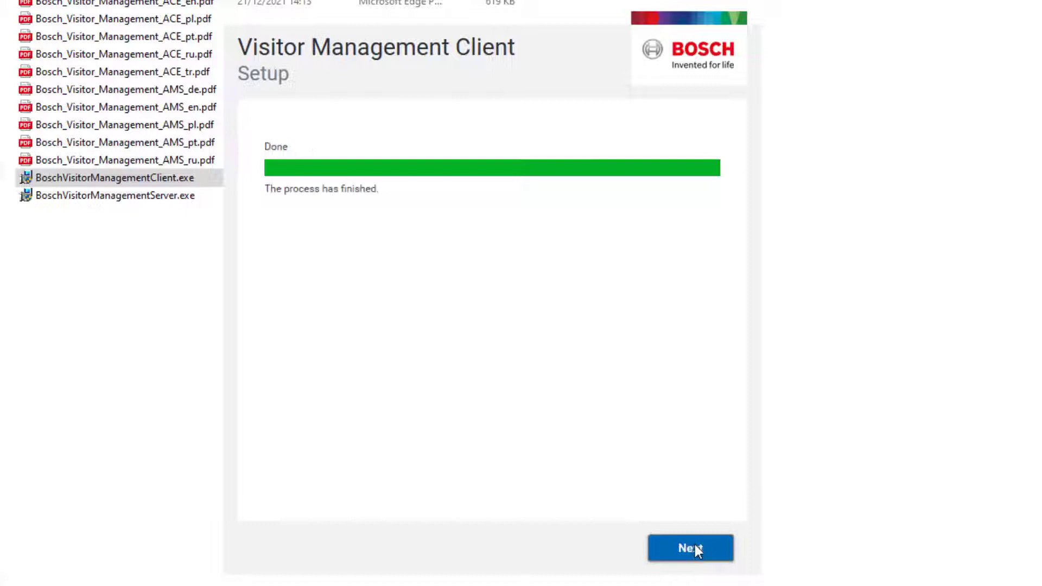
{"action": "left_click", "coordinate": [695, 548]}
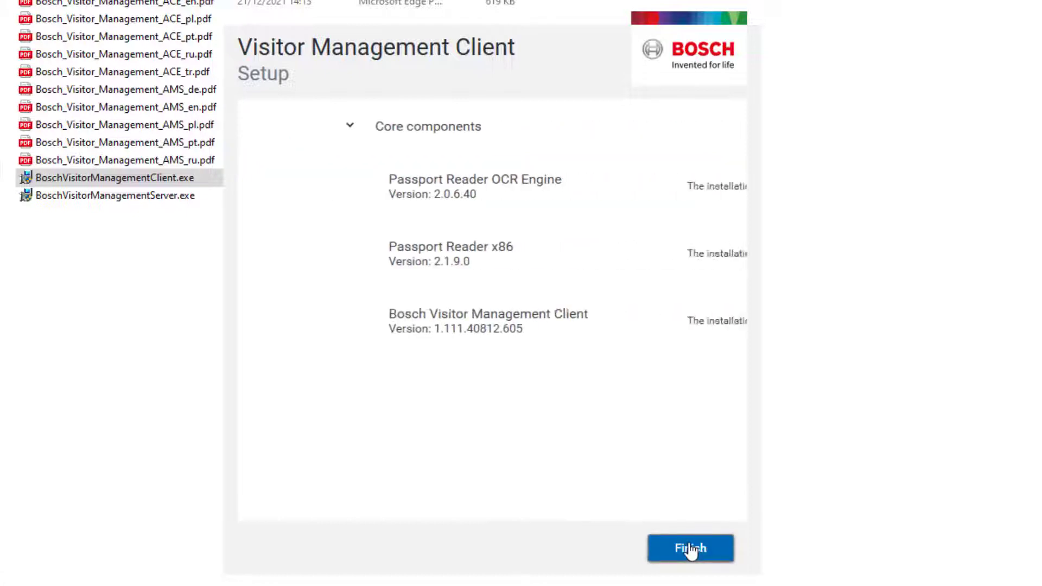
{"action": "left_click", "coordinate": [690, 548]}
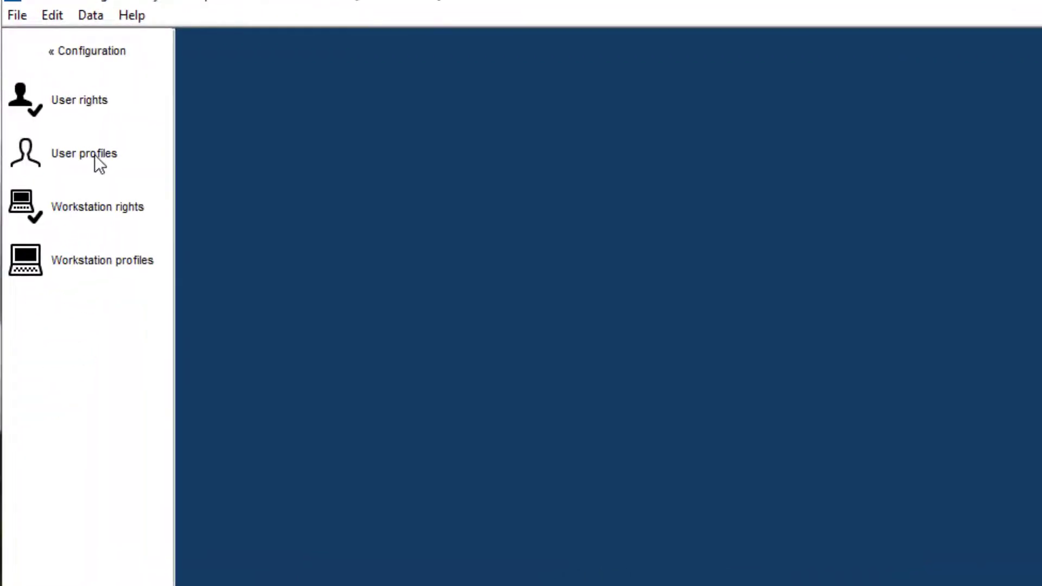
Step: Save user profile VM Admin with Execute granted for Visitor management Administrator
{"action": "left_click", "coordinate": [94, 154]}
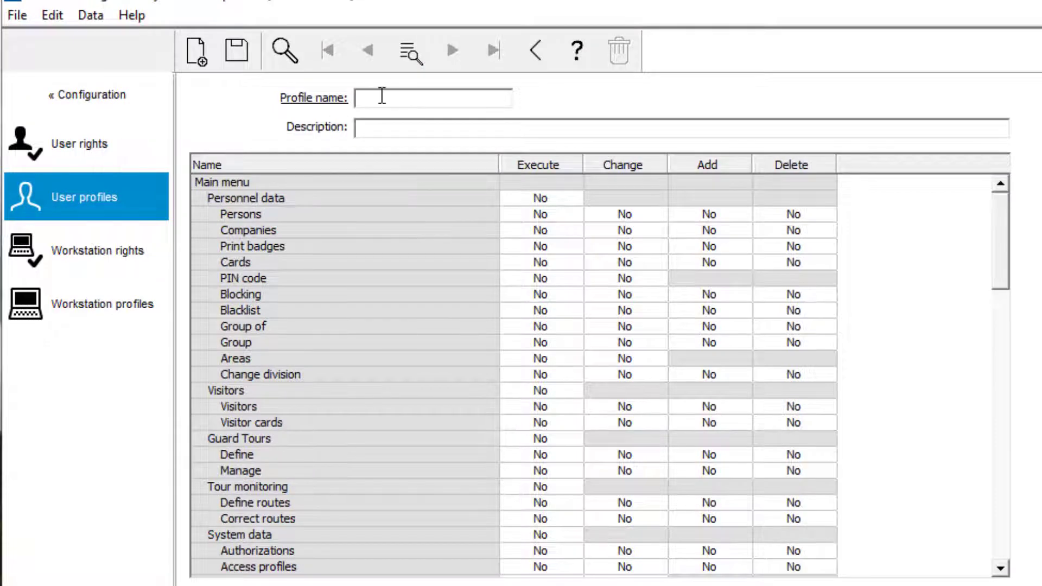
{"action": "type", "text": "VM Admi"}
{"action": "type", "text": "n"}
{"action": "left_click_drag", "start_coordinate": [1001, 277], "coordinate": [1014, 574]}
{"action": "double_click", "coordinate": [551, 570]}
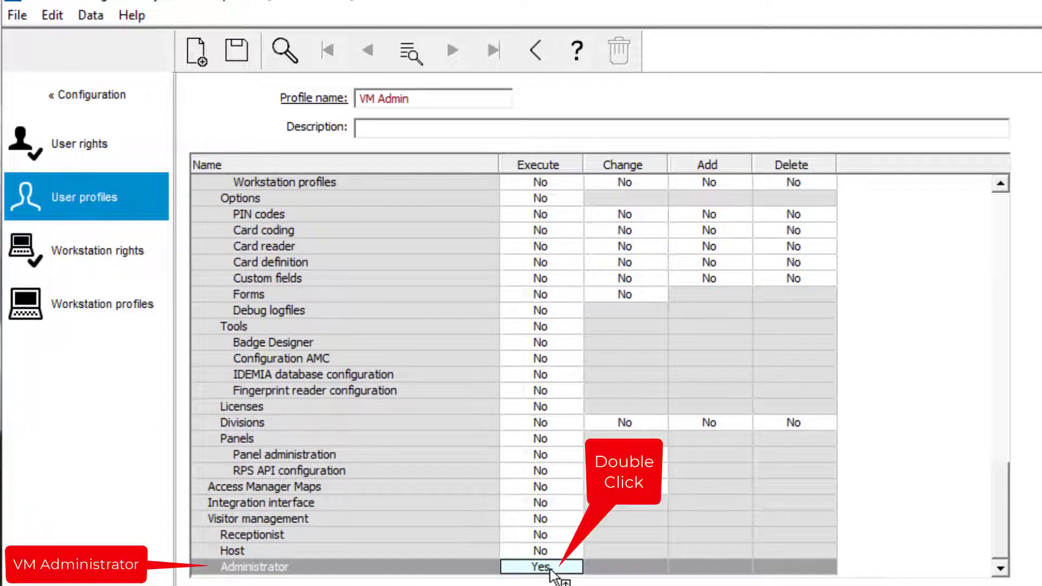
{"action": "left_click", "coordinate": [237, 60]}
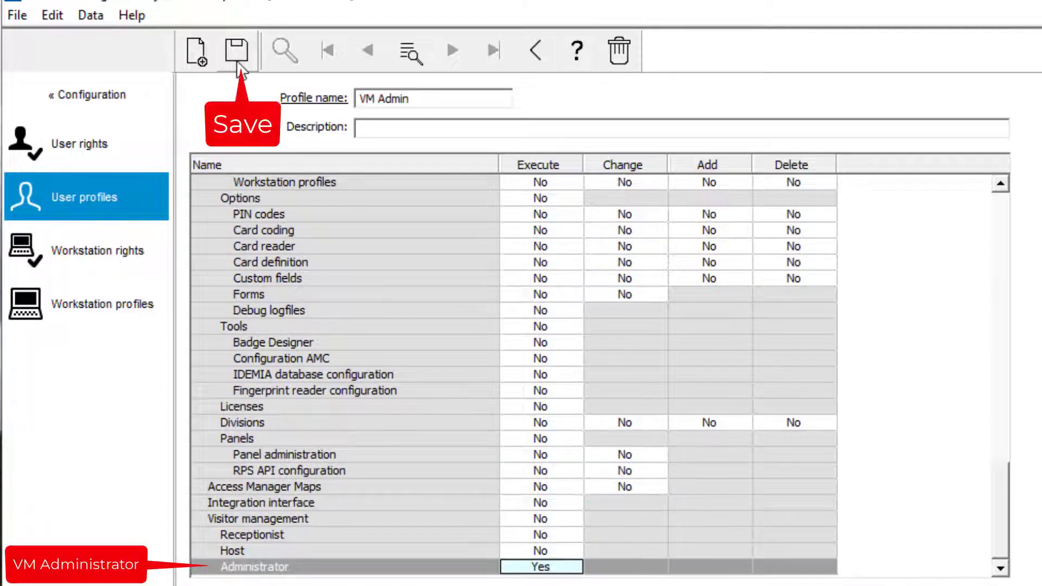
Step: Create and save profile VM Host with Execute granted for Visitor management Host
{"action": "left_click", "coordinate": [210, 57]}
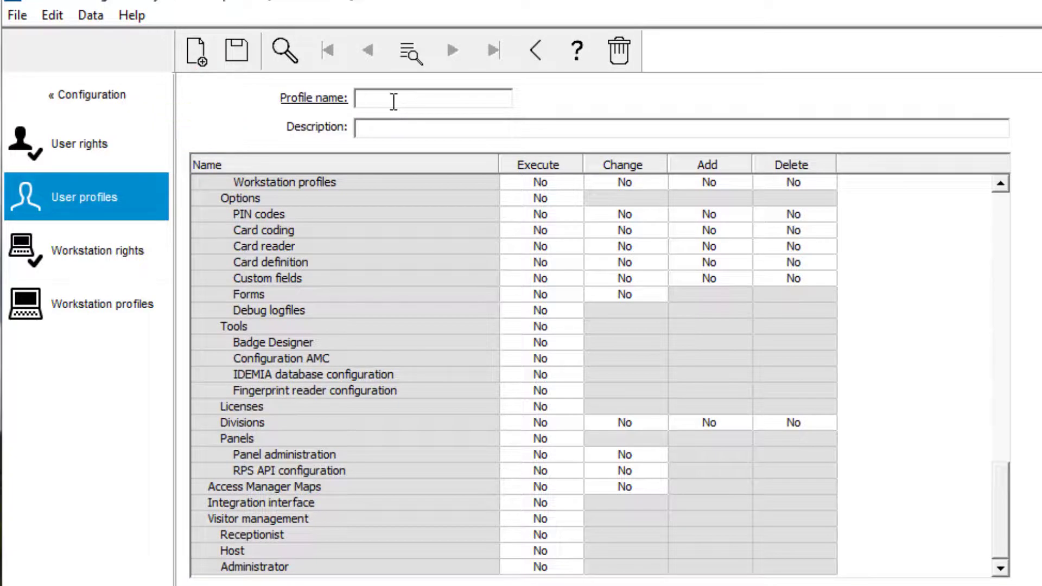
{"action": "type", "text": "V"}
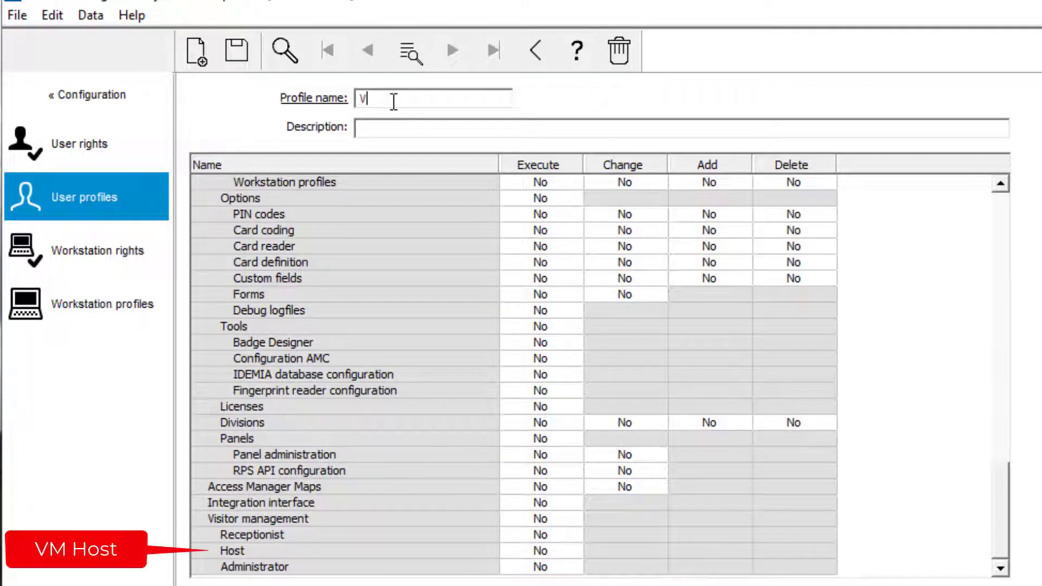
{"action": "type", "text": "M Host"}
{"action": "double_click", "coordinate": [559, 553]}
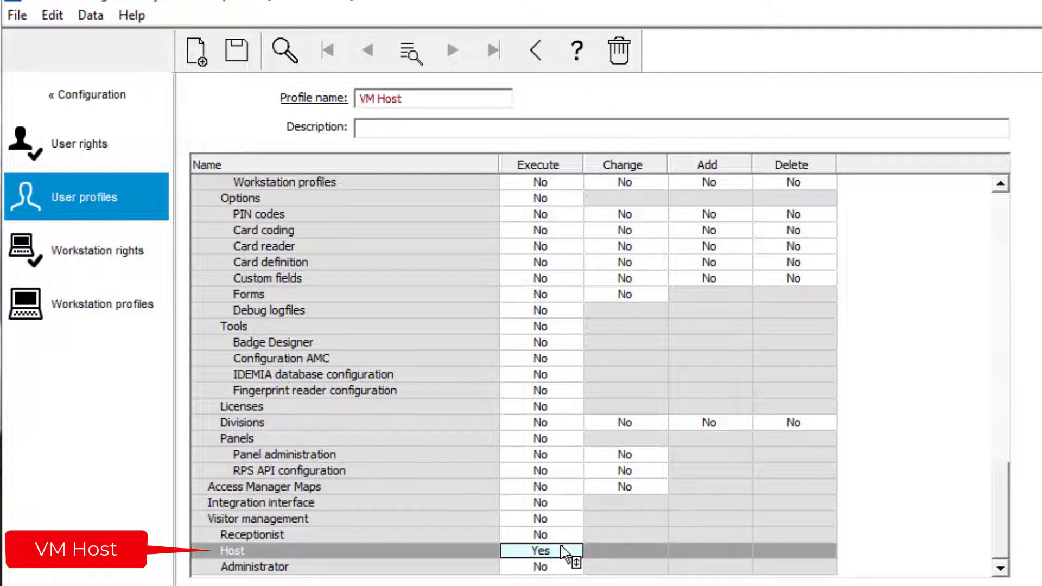
{"action": "left_click", "coordinate": [237, 51]}
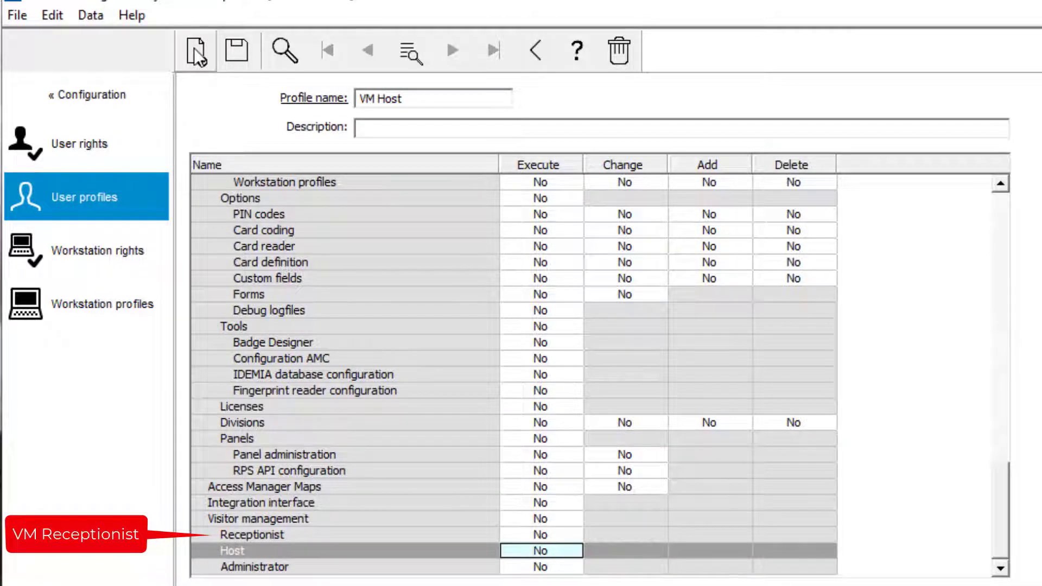
Step: Create and save profile VM Receptionist with Execute granted for the Receptionist function
{"action": "left_click", "coordinate": [196, 50]}
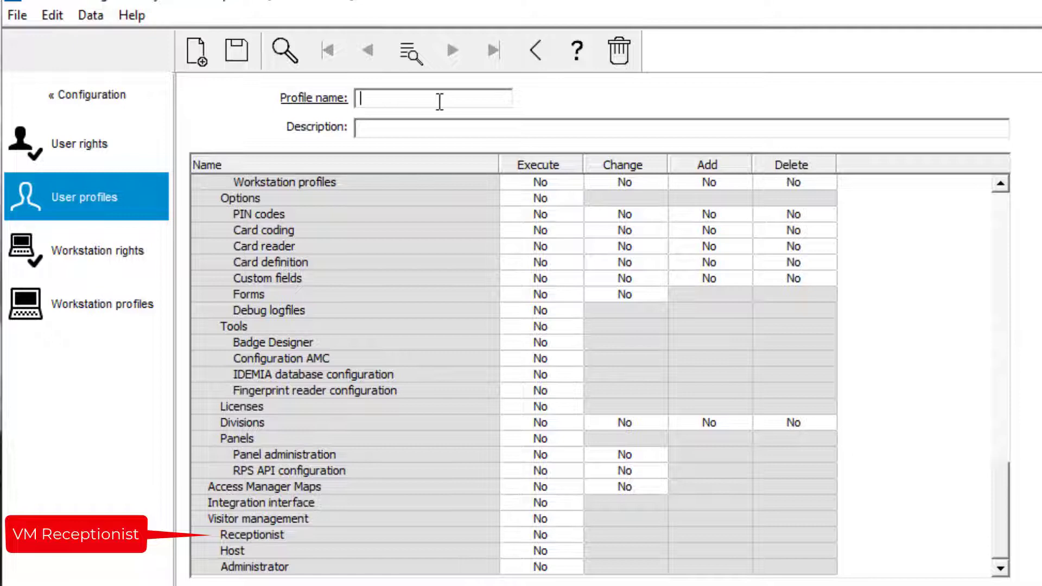
{"action": "type", "text": "VM Recept"}
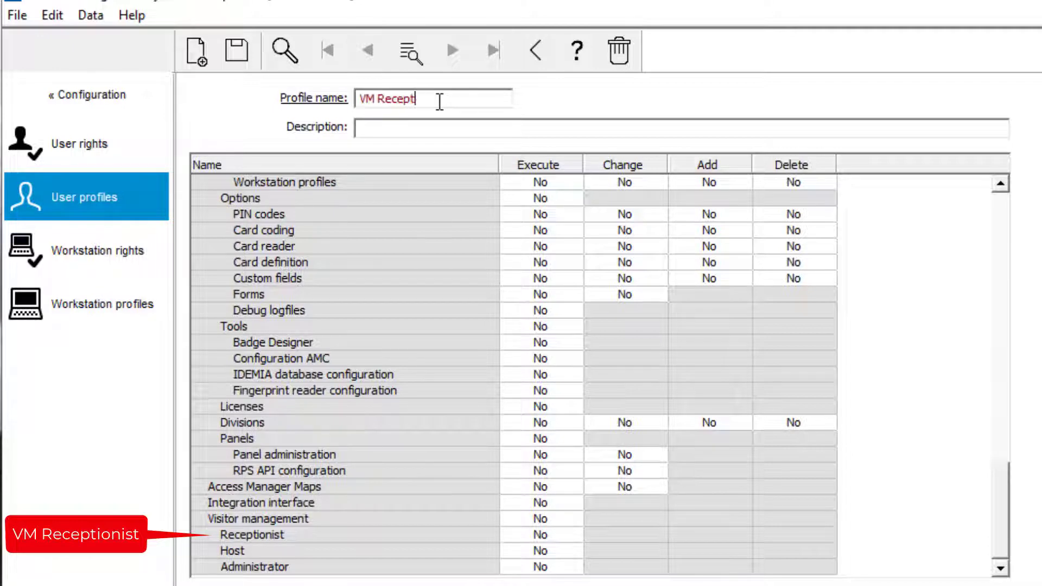
{"action": "type", "text": "ionist"}
{"action": "left_click", "coordinate": [555, 535]}
{"action": "left_click", "coordinate": [244, 41]}
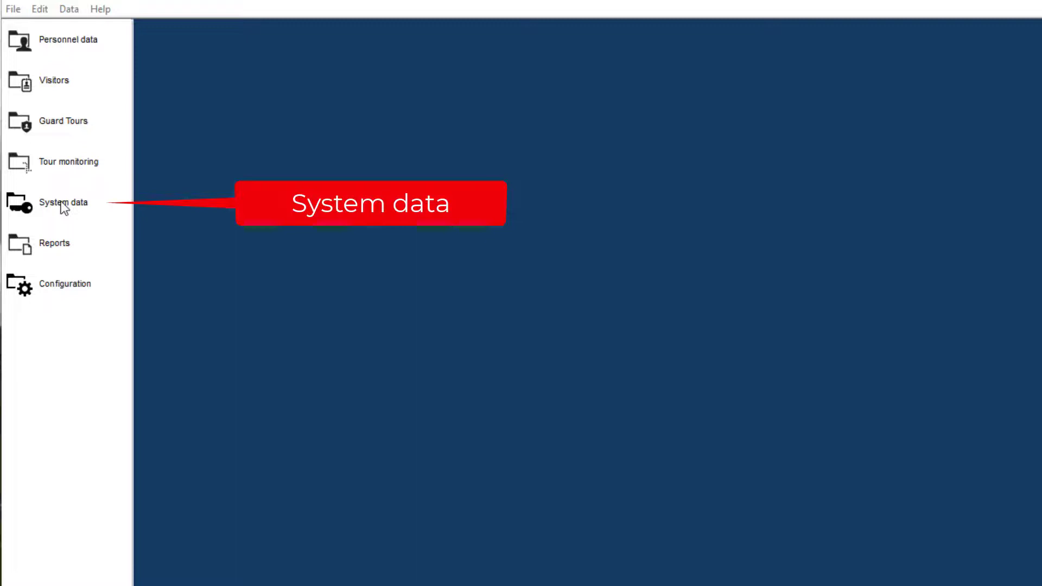
Step: Review authorizations in System data, check the office-entry authorization on an employee's card, and return to the main menu
{"action": "left_click", "coordinate": [64, 204]}
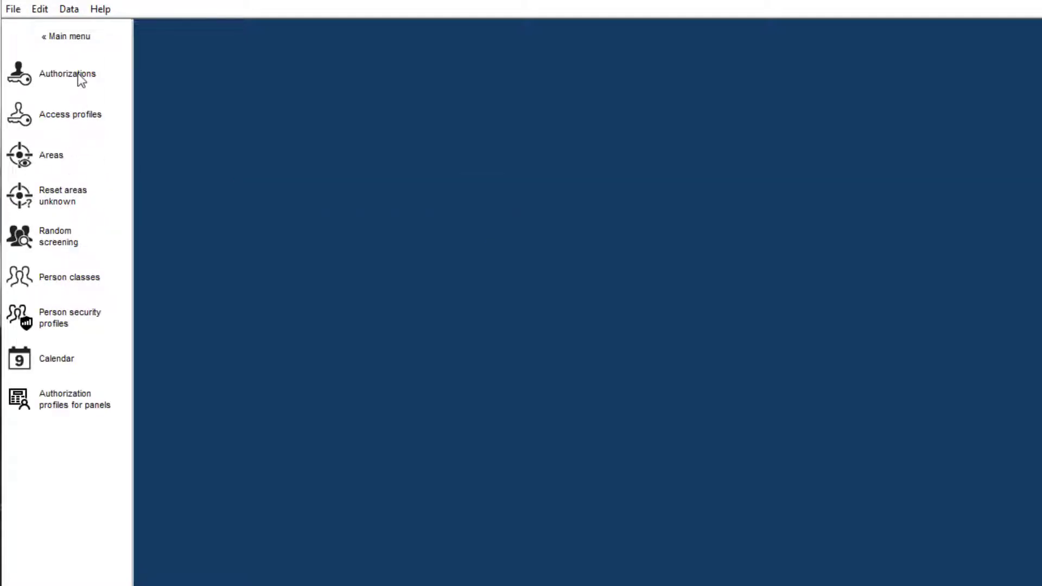
{"action": "left_click", "coordinate": [76, 75]}
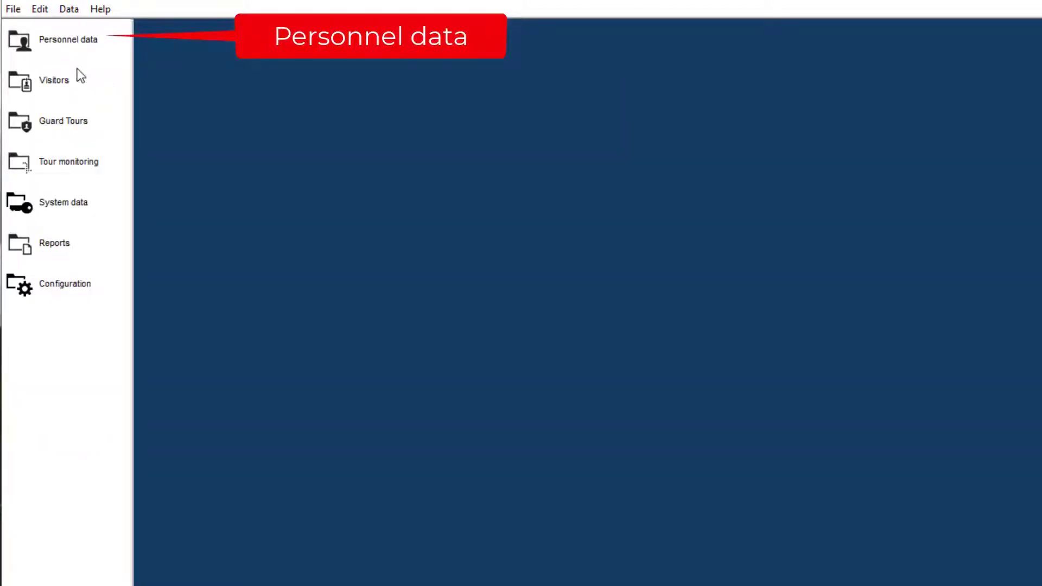
{"action": "left_click", "coordinate": [74, 42]}
{"action": "left_click", "coordinate": [48, 200]}
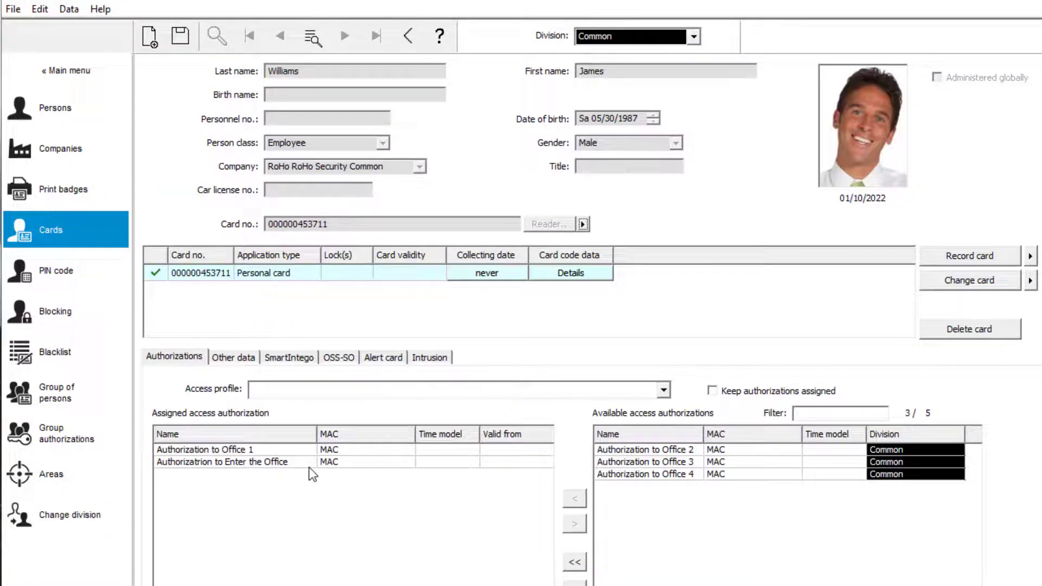
{"action": "left_click", "coordinate": [310, 462]}
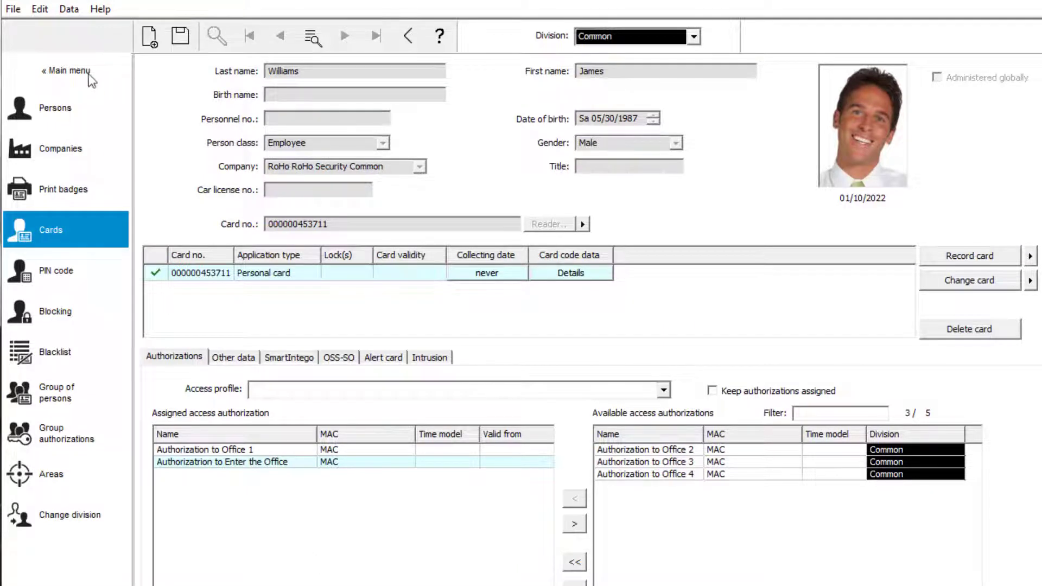
{"action": "left_click", "coordinate": [91, 78]}
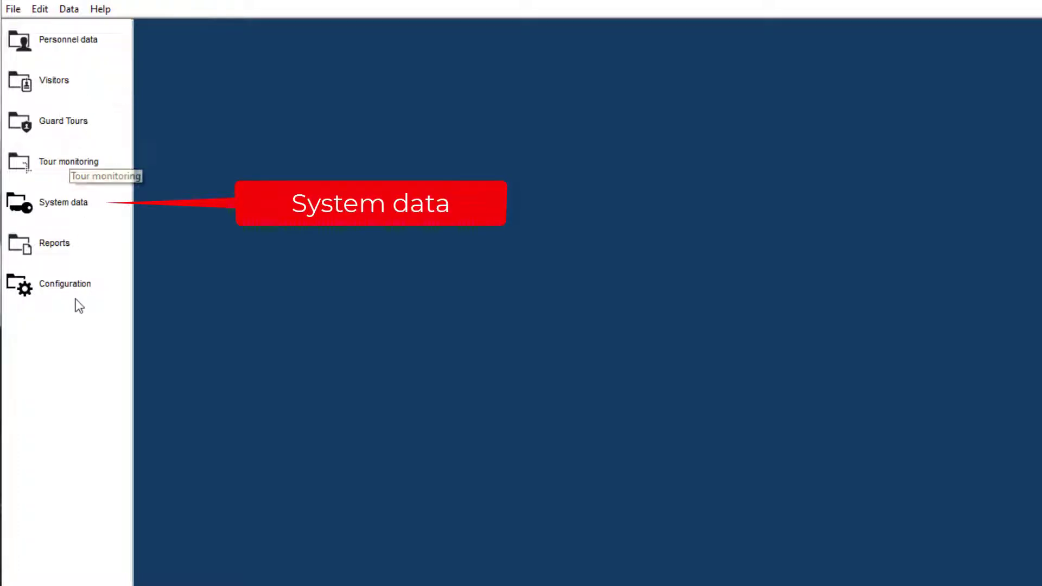
Step: Create a new access profile in System data marked as Visitor profile with 1 day validity
{"action": "left_click", "coordinate": [82, 208]}
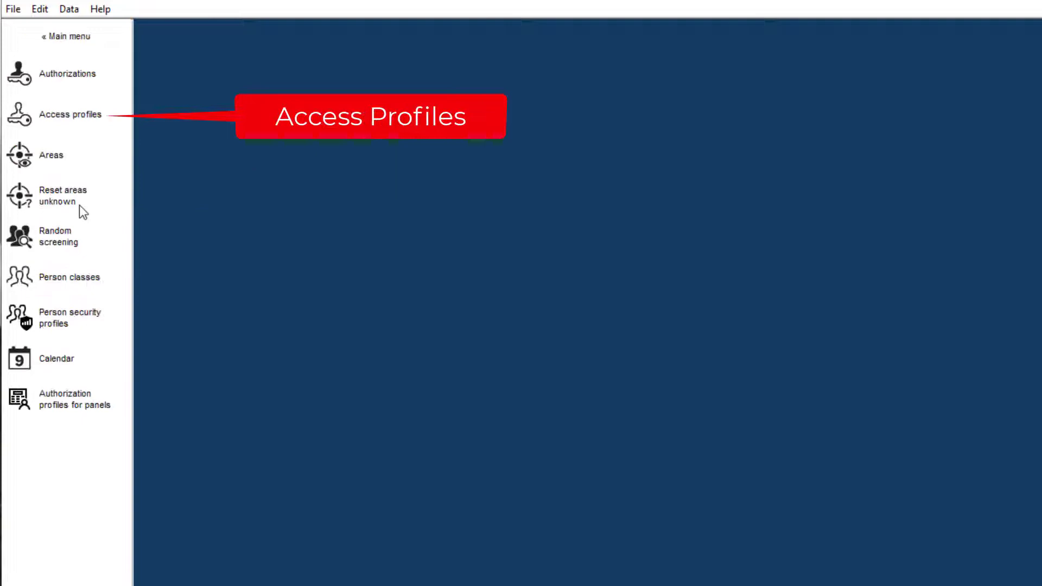
{"action": "left_click", "coordinate": [98, 120]}
{"action": "type", "text": "Acce"}
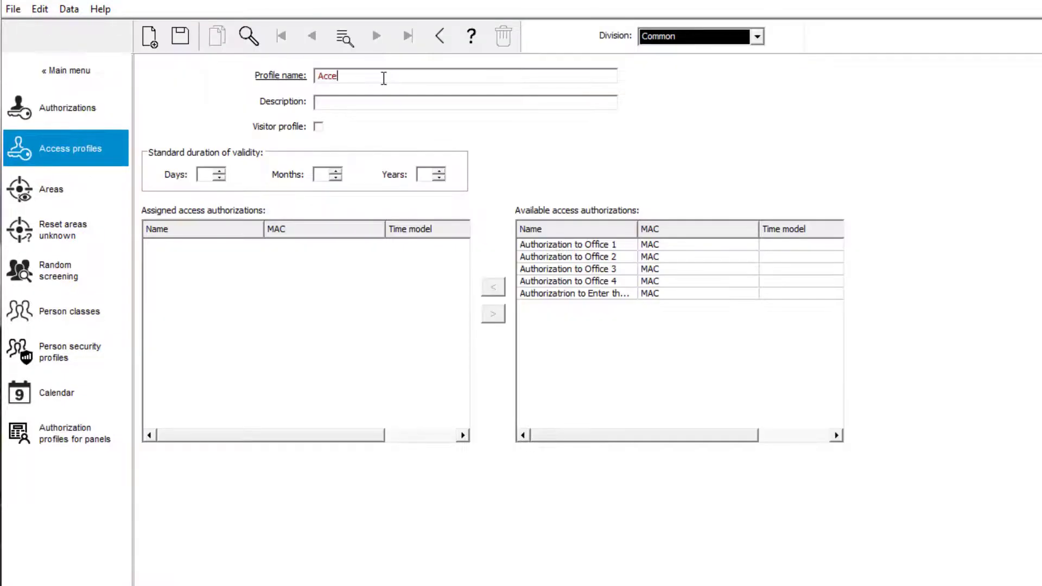
{"action": "type", "text": "ss to Enter The RoHo"}
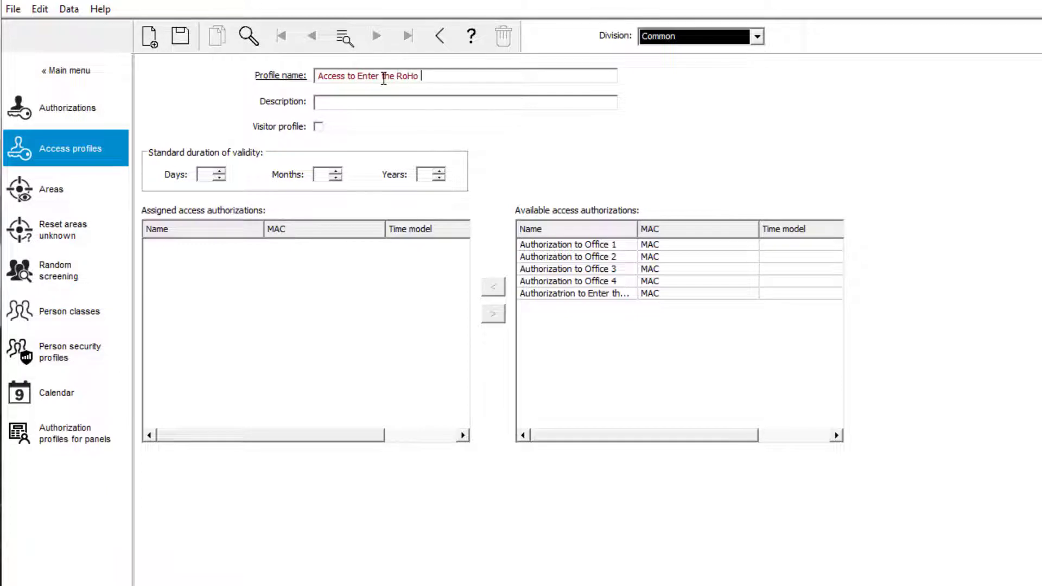
{"action": "type", "text": " Office for visitors"}
{"action": "left_click", "coordinate": [320, 128]}
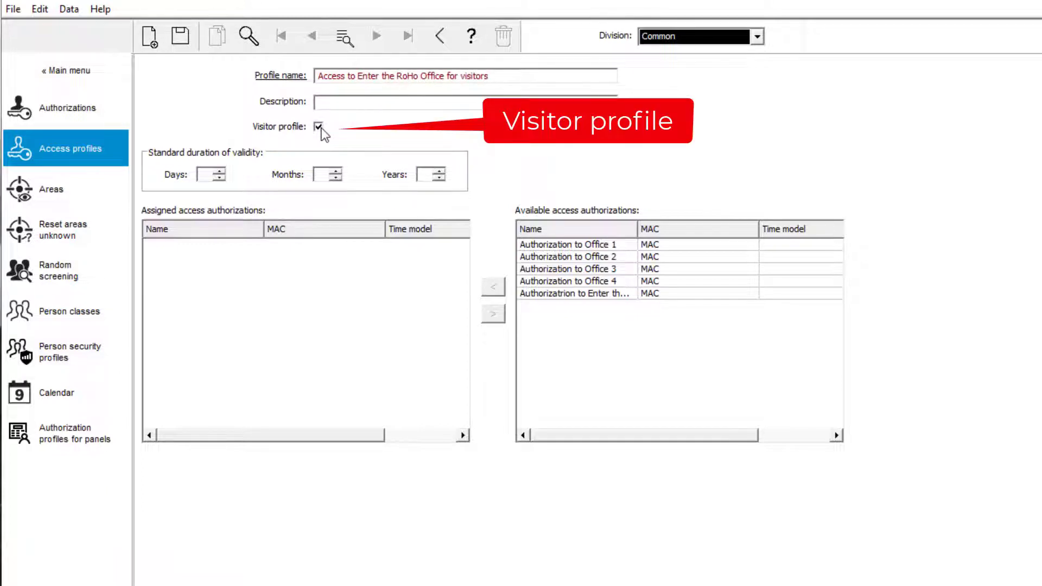
{"action": "left_click", "coordinate": [219, 173]}
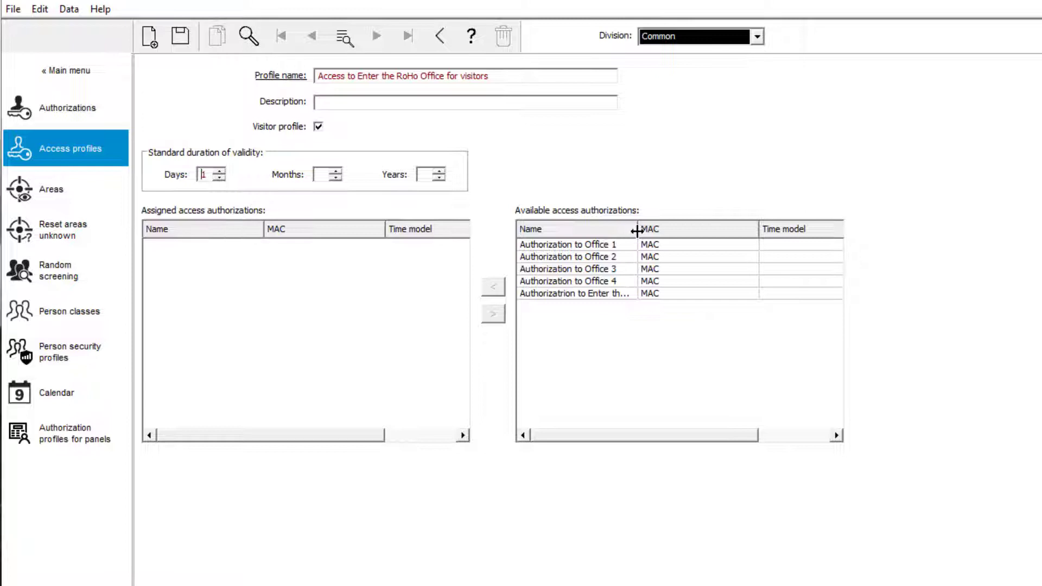
Step: Assign the Enter the Office authorization to the profile and save it
{"action": "left_click_drag", "start_coordinate": [638, 229], "coordinate": [681, 231]}
{"action": "left_click", "coordinate": [636, 295]}
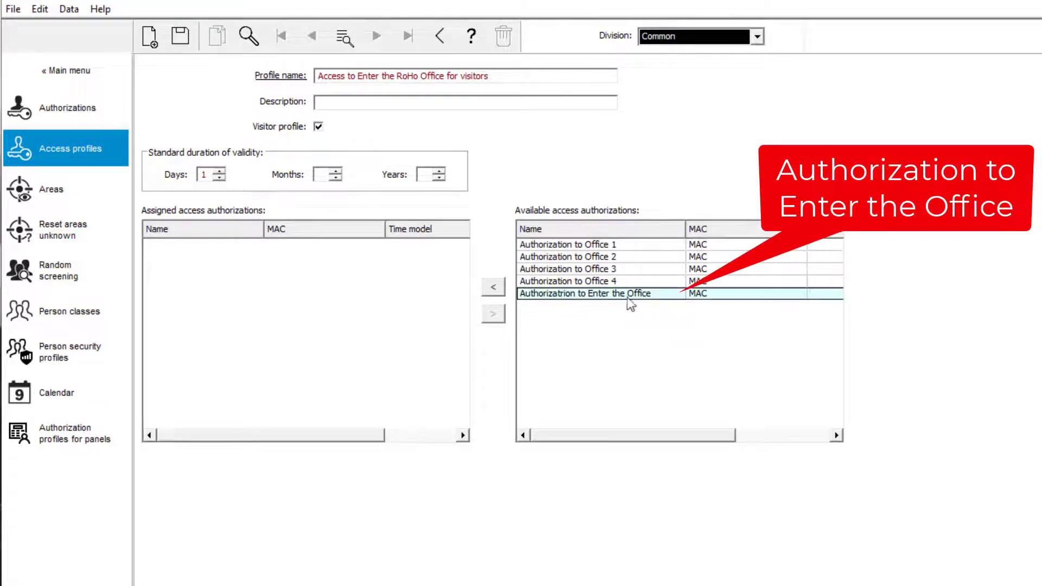
{"action": "left_click", "coordinate": [495, 292]}
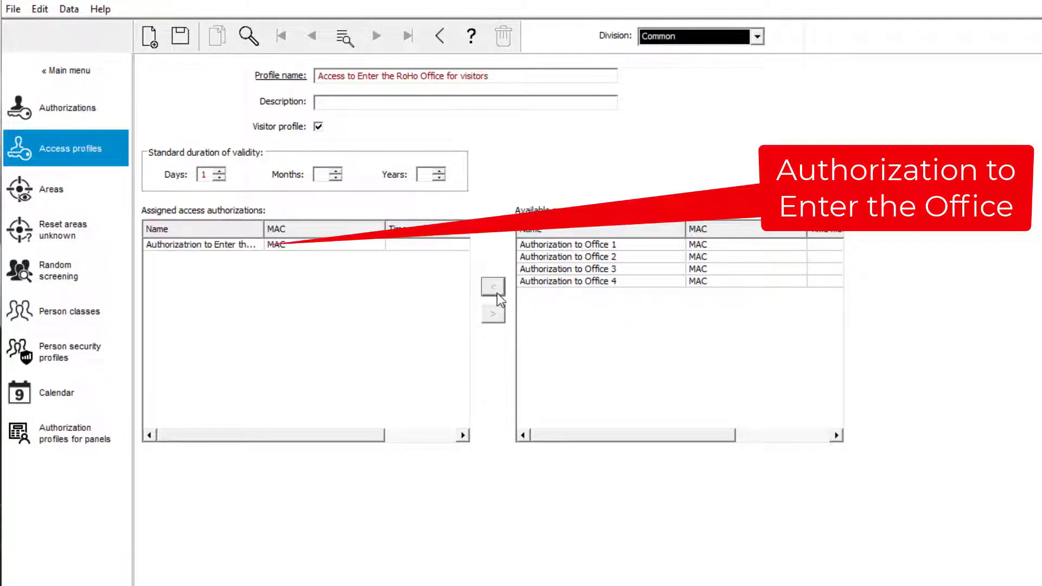
{"action": "left_click", "coordinate": [181, 39]}
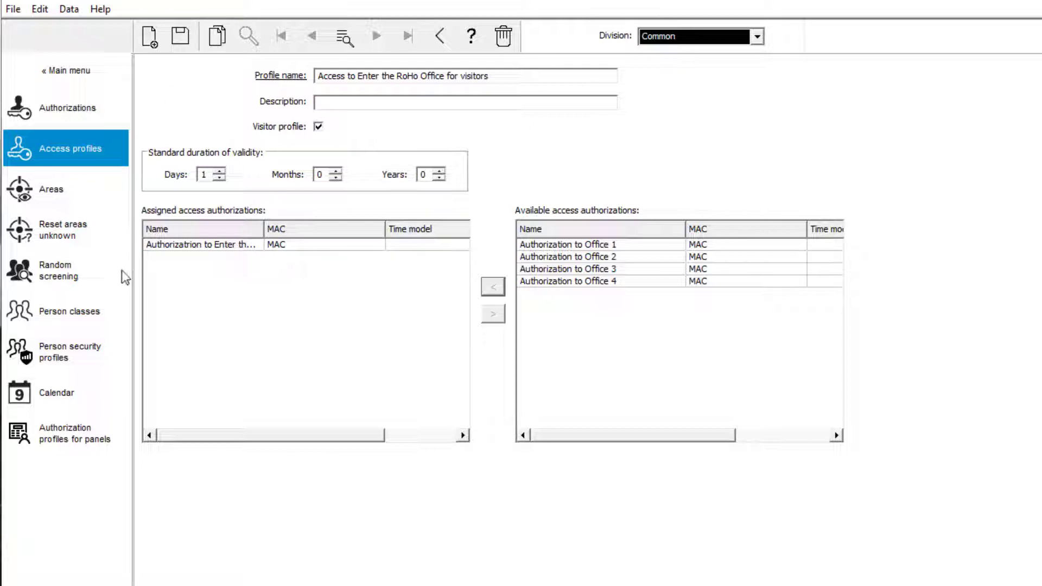
{"action": "left_click", "coordinate": [76, 314]}
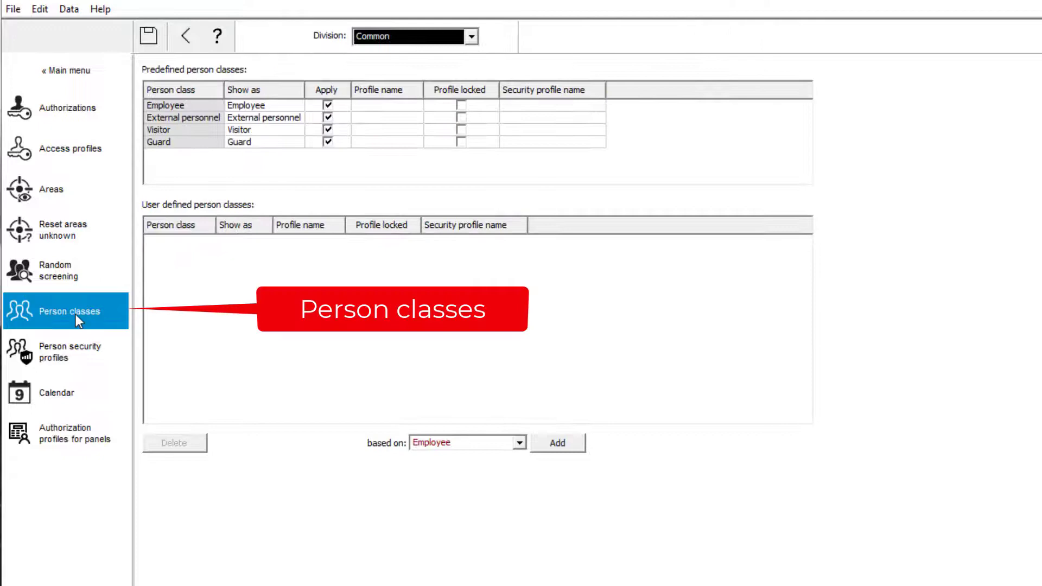
Step: Set the Visitor person class's default profile to 'Access to Enter the RoHo Office for visitors'
{"action": "left_click", "coordinate": [186, 131]}
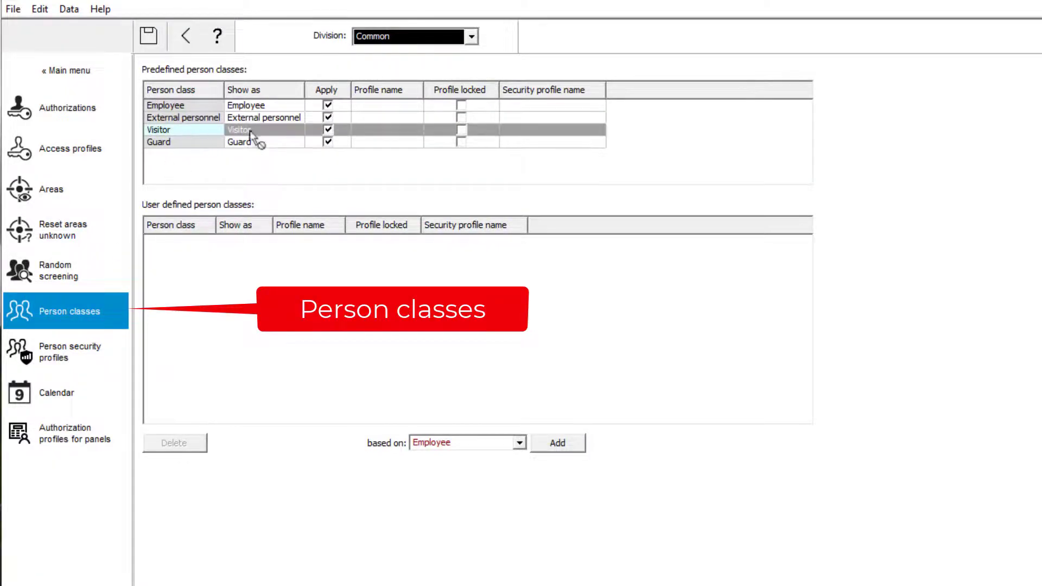
{"action": "left_click", "coordinate": [421, 130]}
{"action": "left_click", "coordinate": [415, 130]}
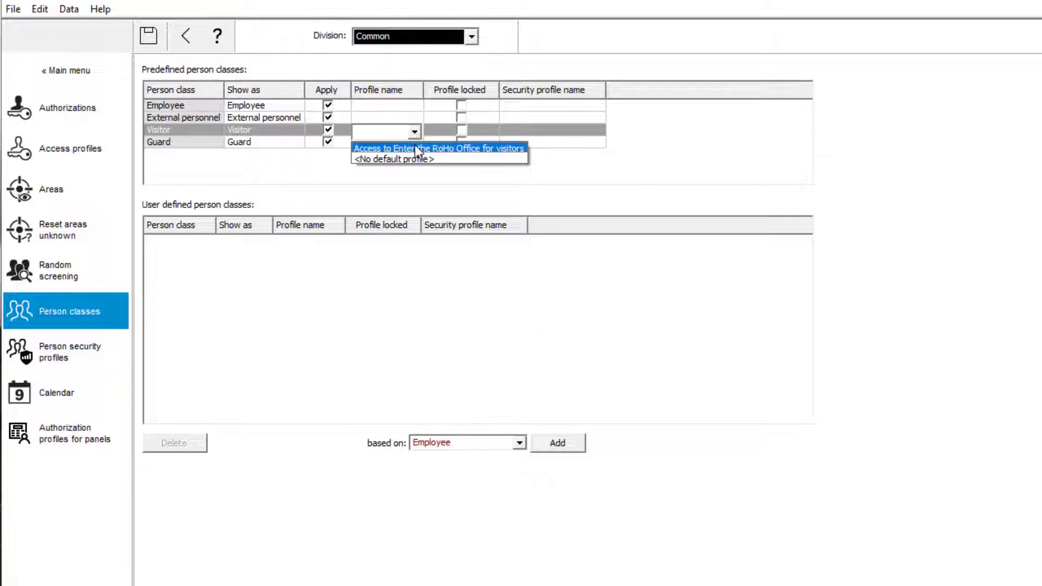
{"action": "left_click", "coordinate": [415, 147]}
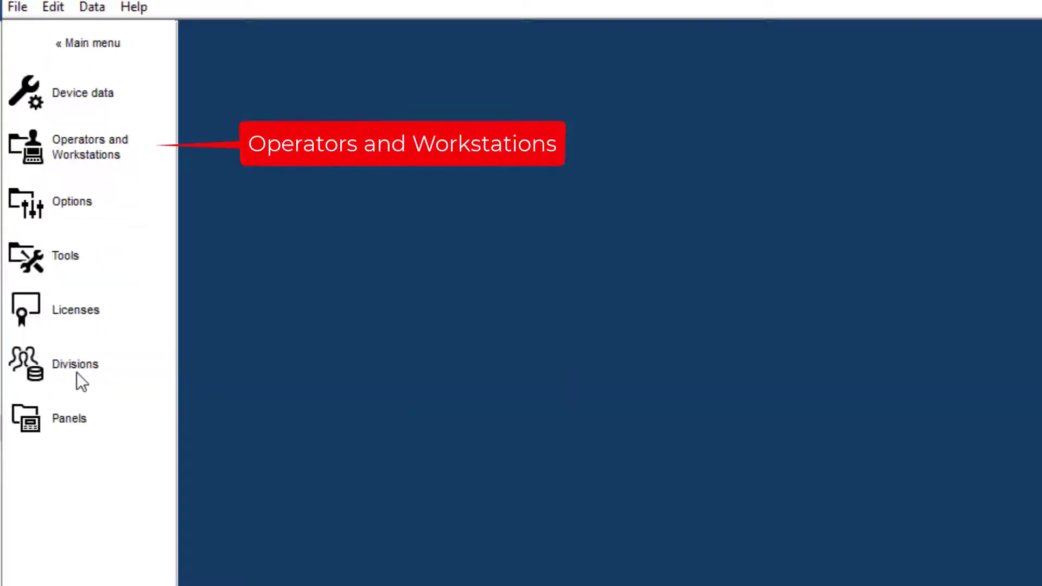
{"action": "left_click", "coordinate": [102, 135]}
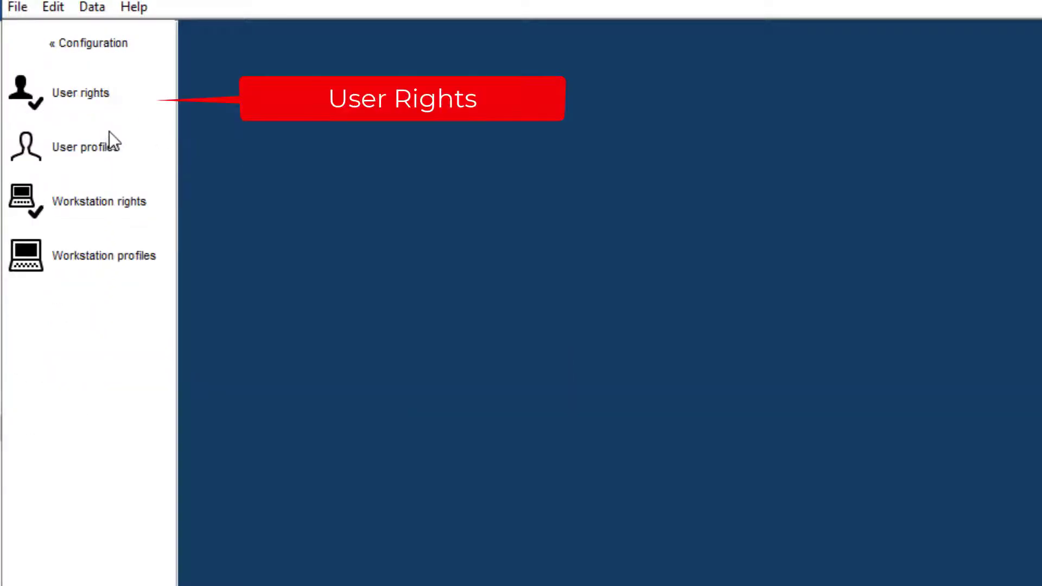
{"action": "left_click", "coordinate": [102, 94]}
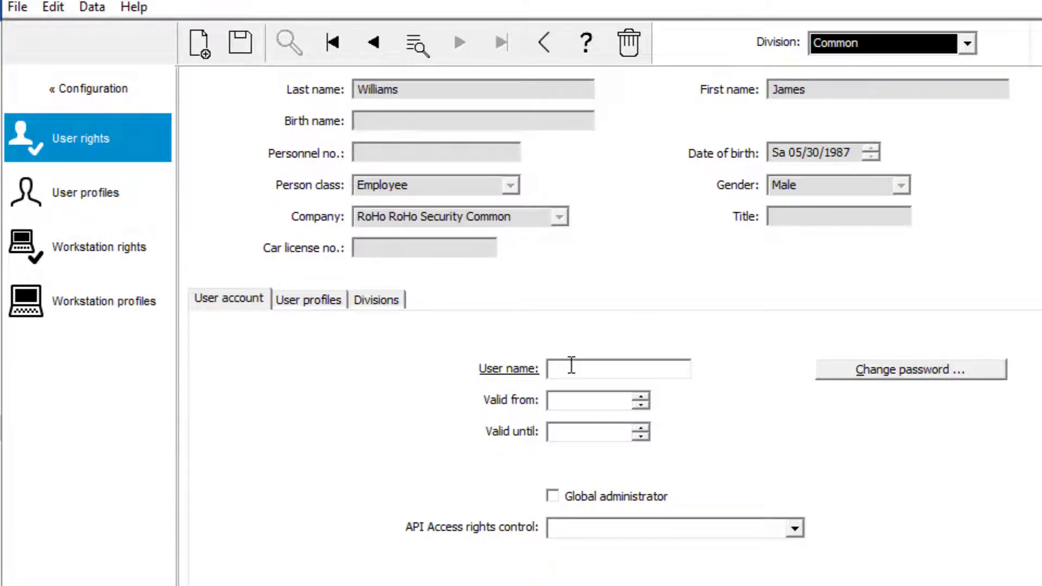
{"action": "type", "text": "James"}
{"action": "left_click", "coordinate": [810, 344]}
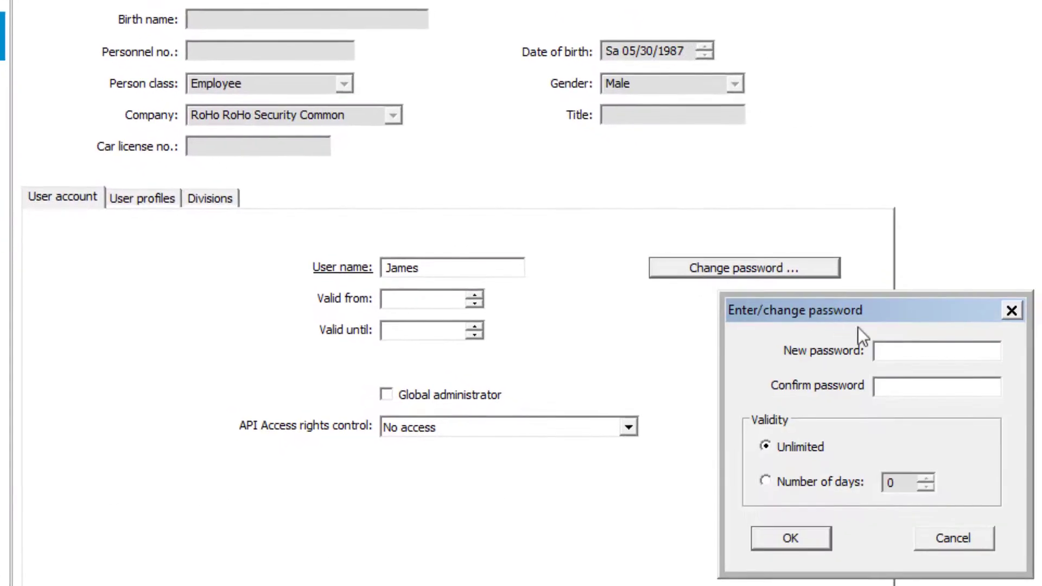
{"action": "key", "text": "Tab"}
{"action": "type", "text": "********"}
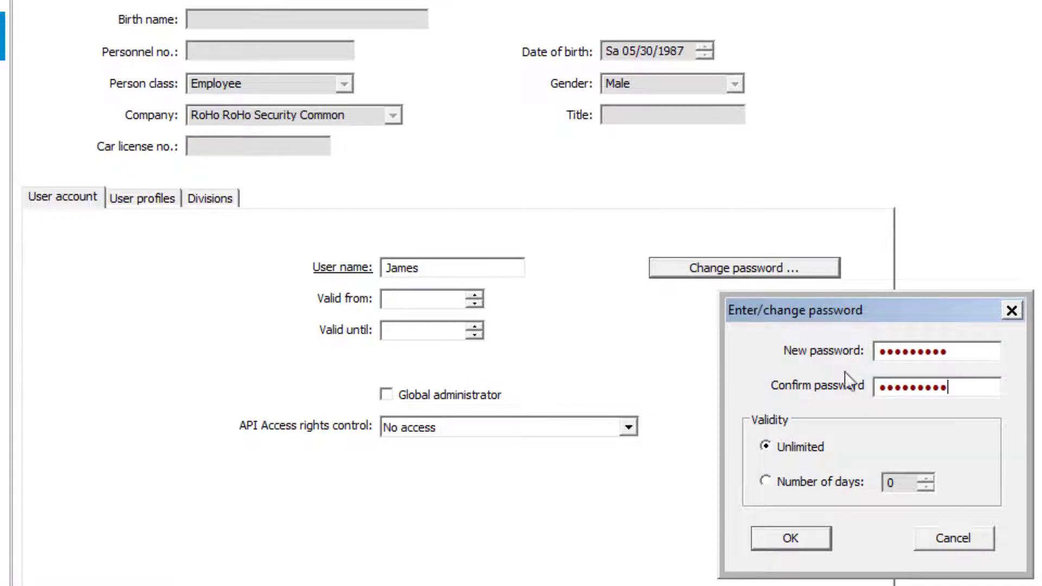
{"action": "left_click", "coordinate": [815, 538]}
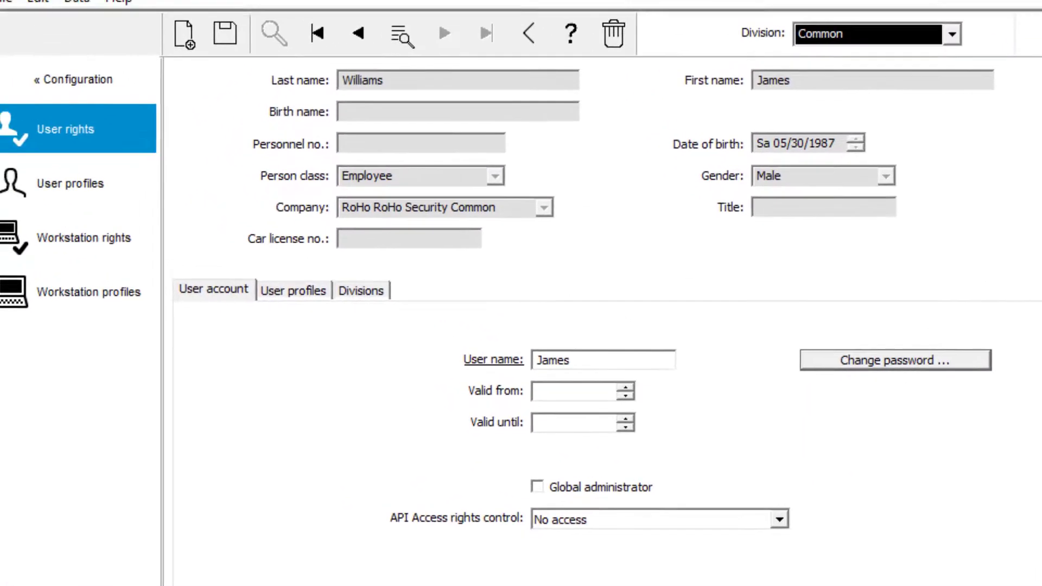
Step: Assign the VM Host user profile to James and save
{"action": "left_click", "coordinate": [315, 302]}
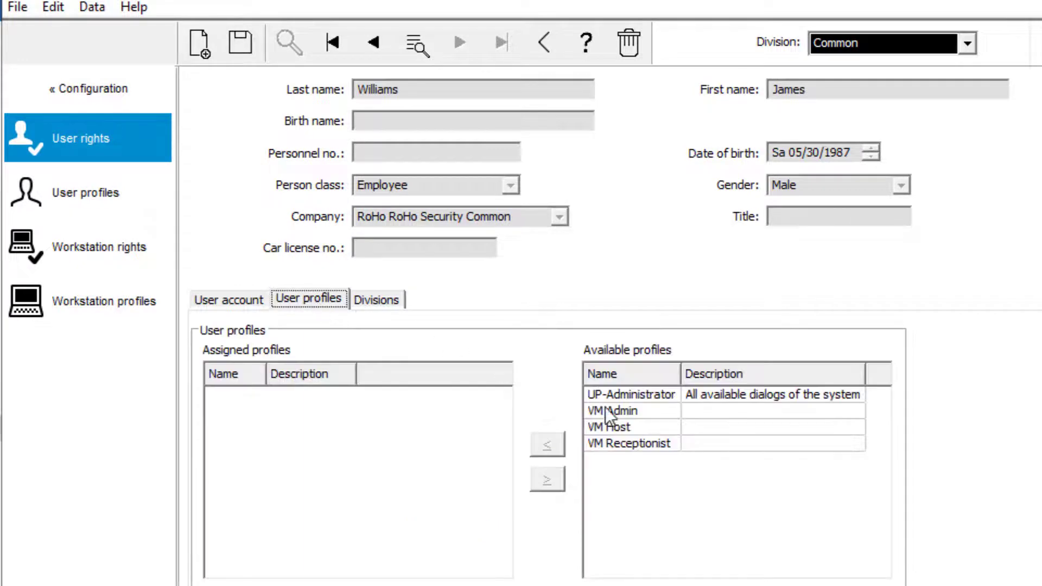
{"action": "left_click", "coordinate": [615, 426]}
{"action": "left_click", "coordinate": [556, 450]}
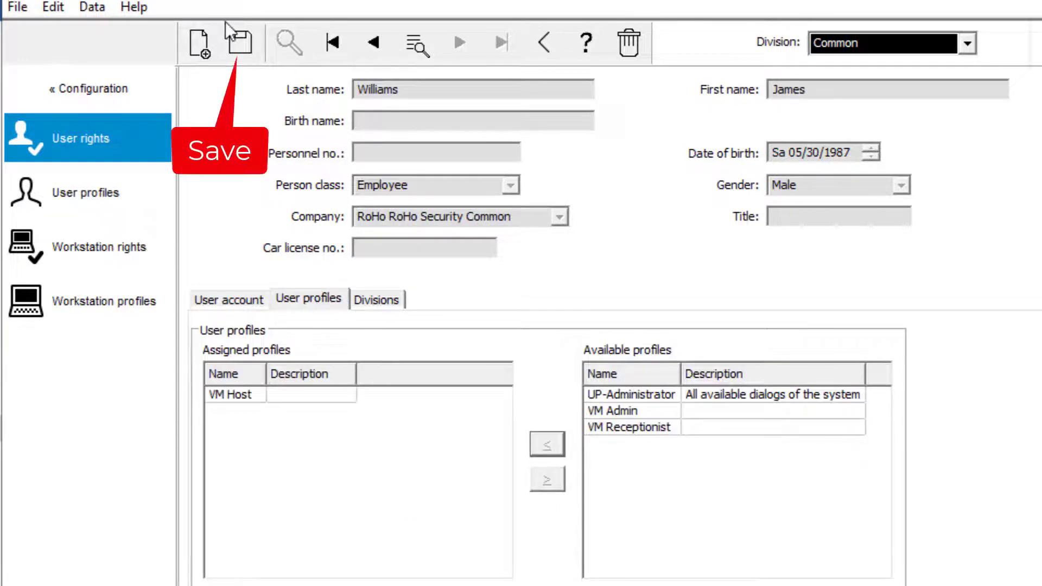
{"action": "left_click", "coordinate": [240, 43]}
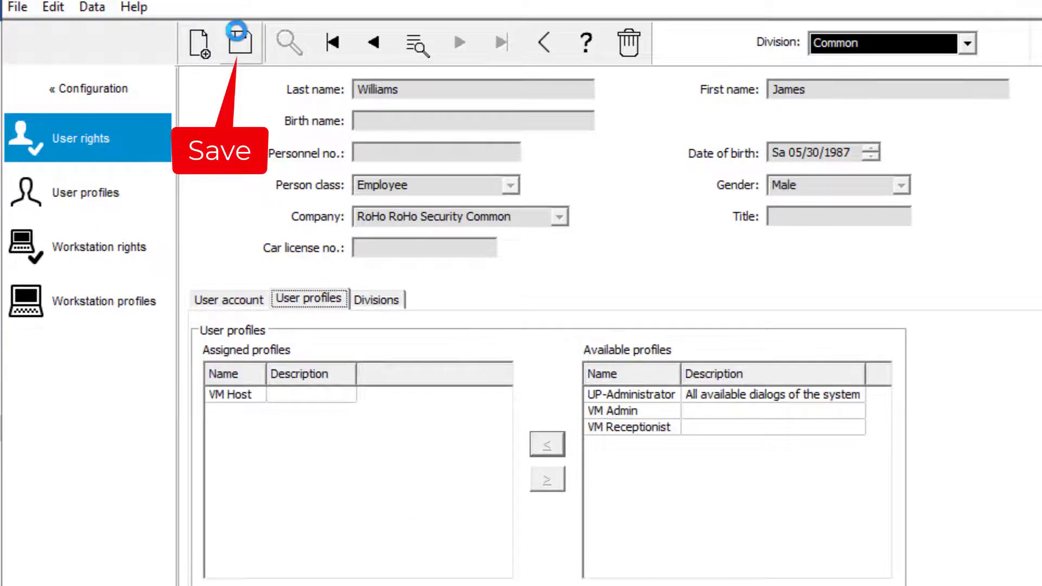
{"action": "left_click", "coordinate": [383, 34]}
{"action": "left_click", "coordinate": [228, 298]}
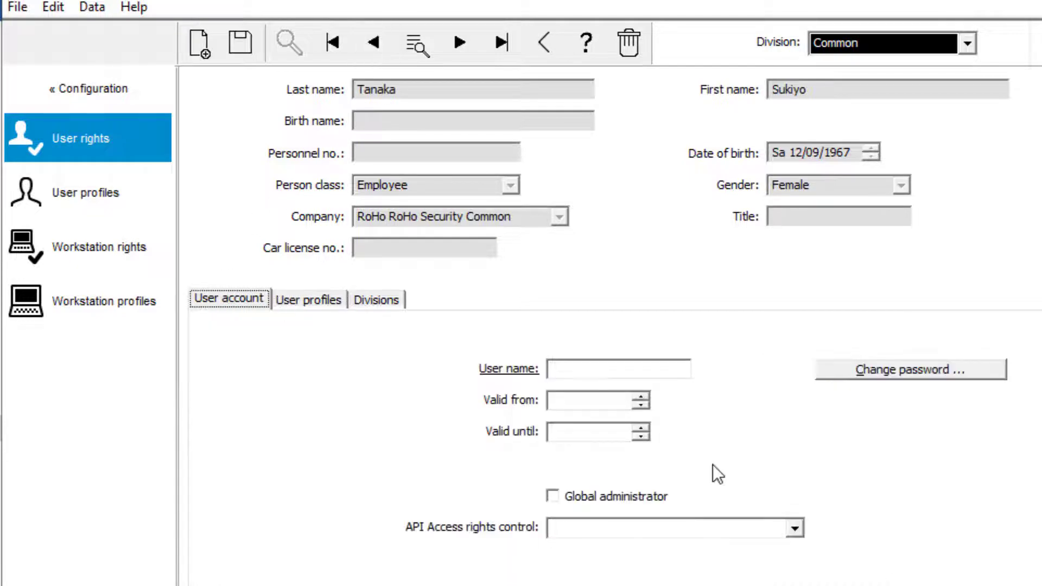
{"action": "left_click", "coordinate": [647, 370]}
{"action": "type", "text": "Sukiyo"}
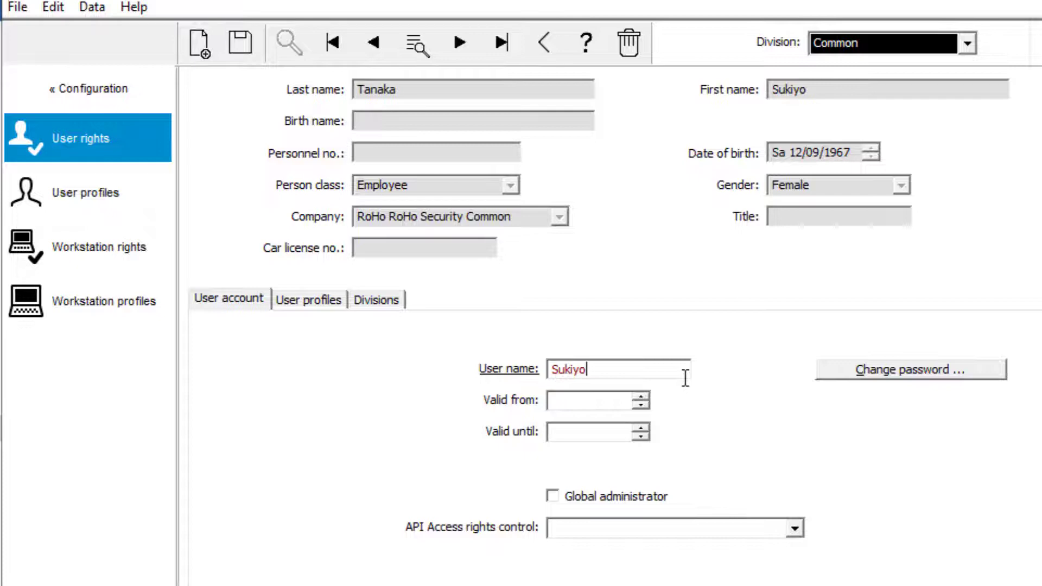
{"action": "left_click", "coordinate": [910, 371]}
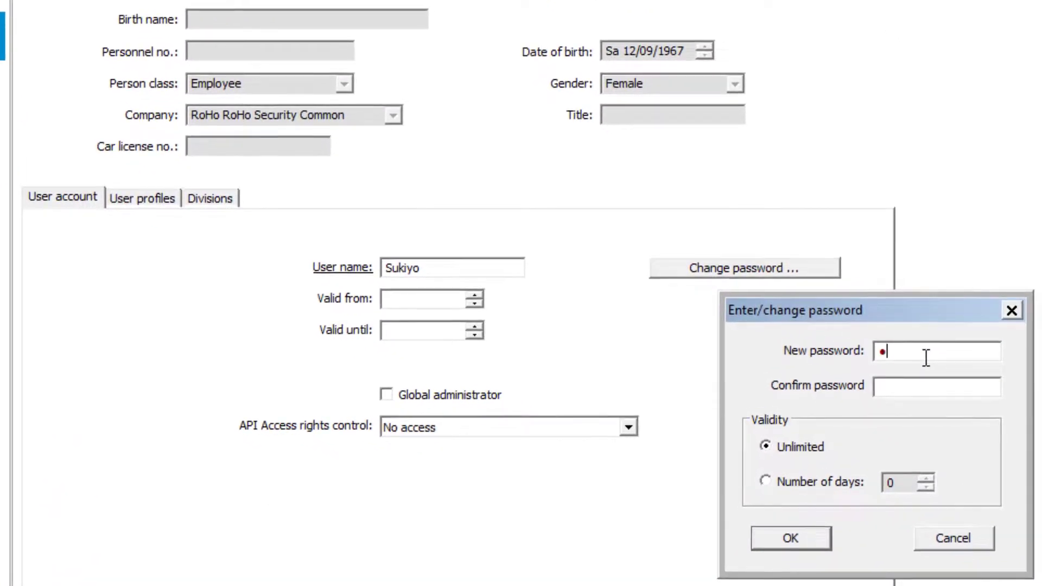
{"action": "key", "text": "Tab"}
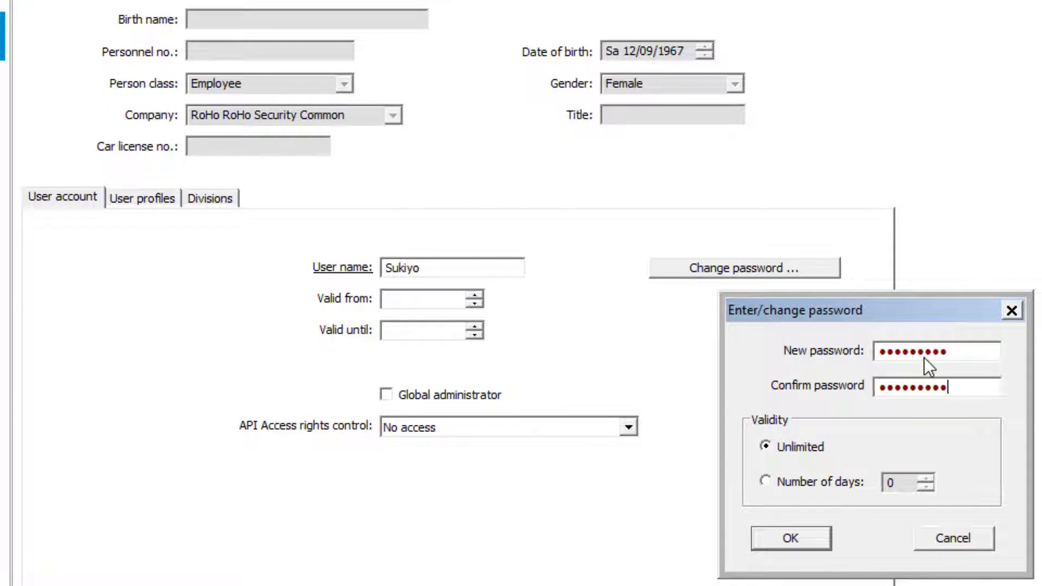
{"action": "left_click", "coordinate": [814, 540]}
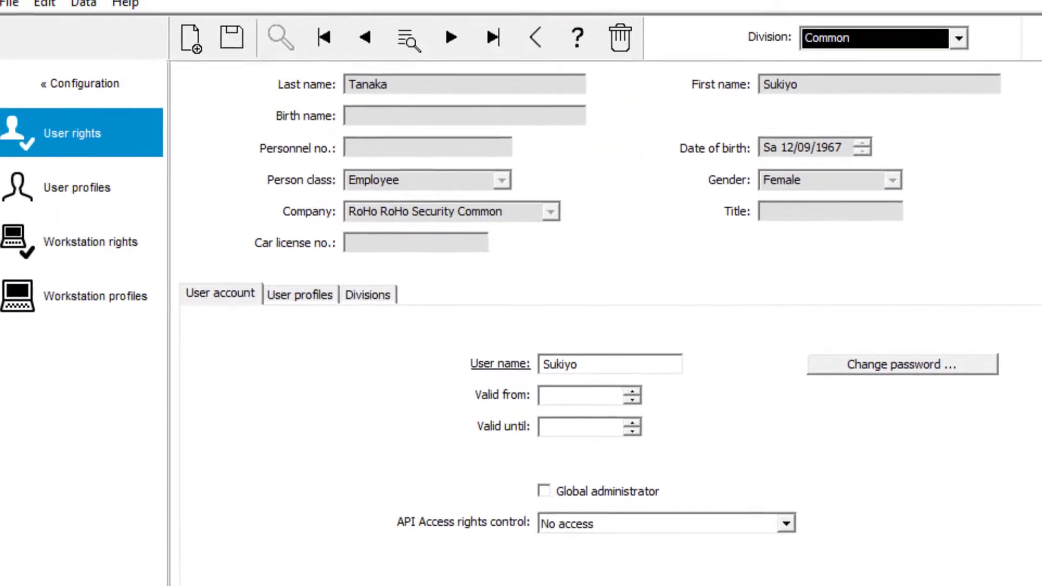
{"action": "left_click", "coordinate": [306, 299]}
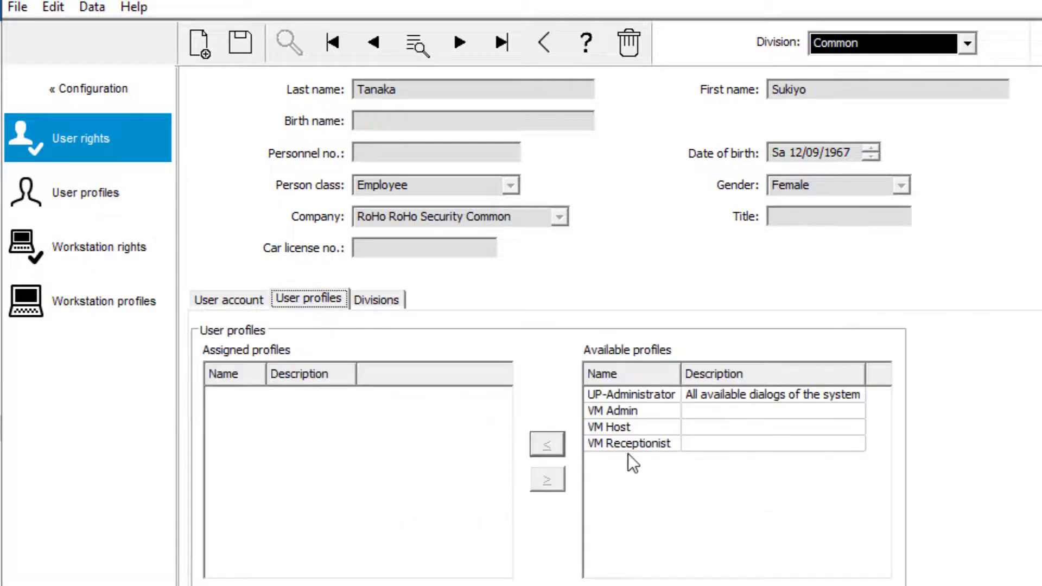
{"action": "left_click", "coordinate": [628, 445]}
{"action": "left_click", "coordinate": [540, 450]}
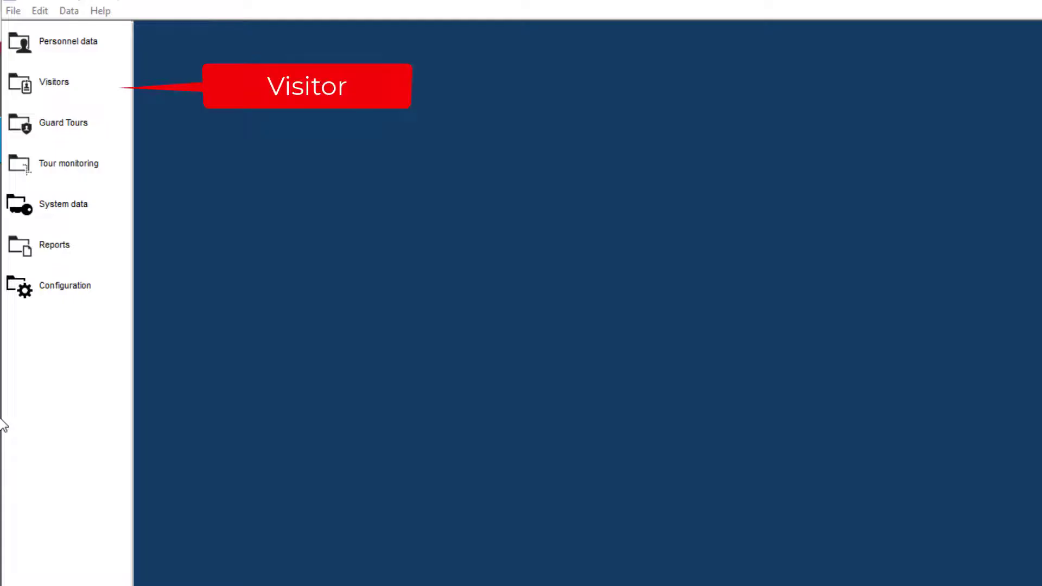
{"action": "left_click", "coordinate": [41, 92]}
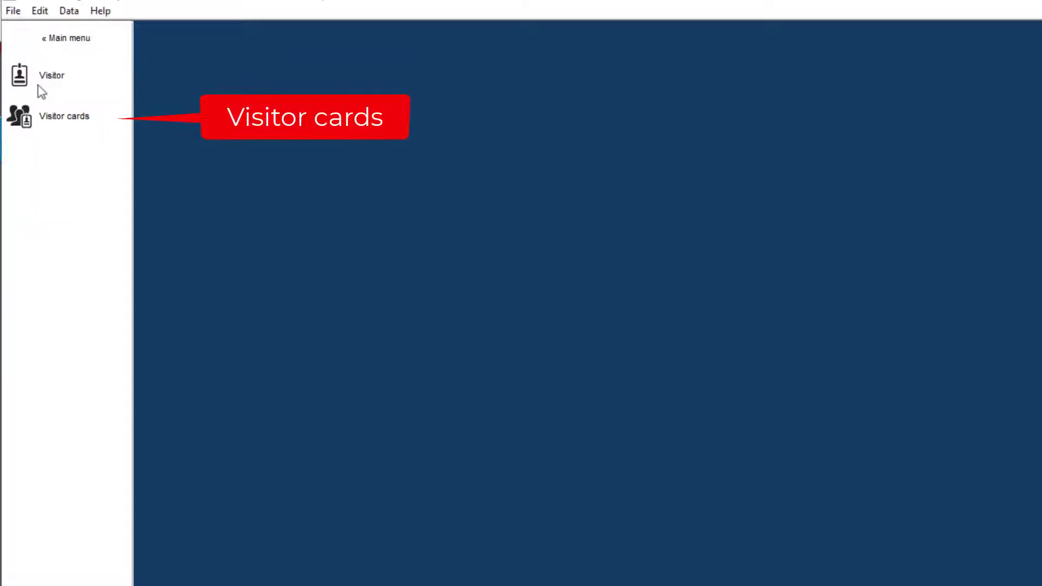
{"action": "left_click", "coordinate": [73, 120]}
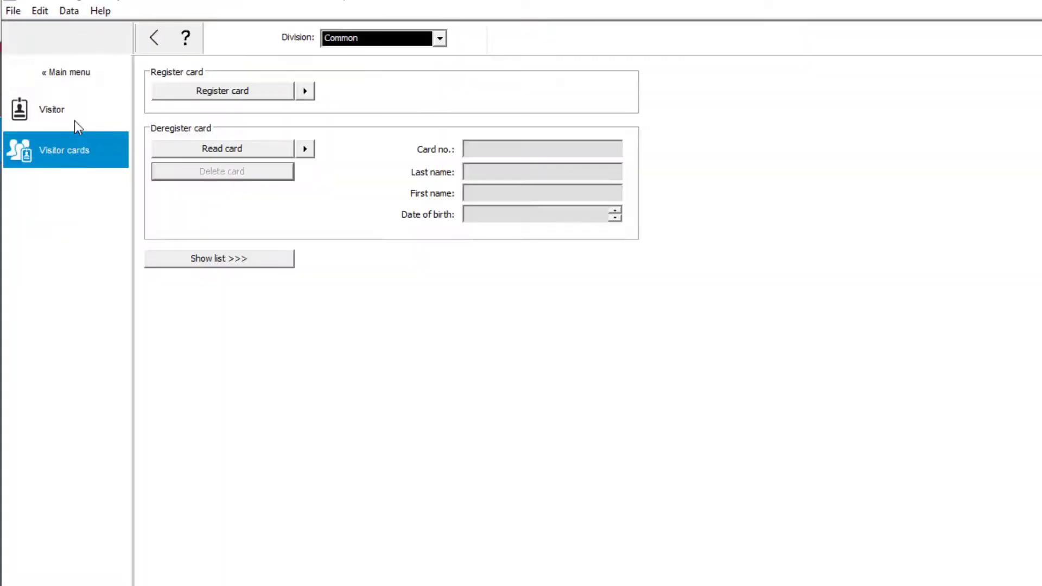
{"action": "left_click", "coordinate": [259, 96]}
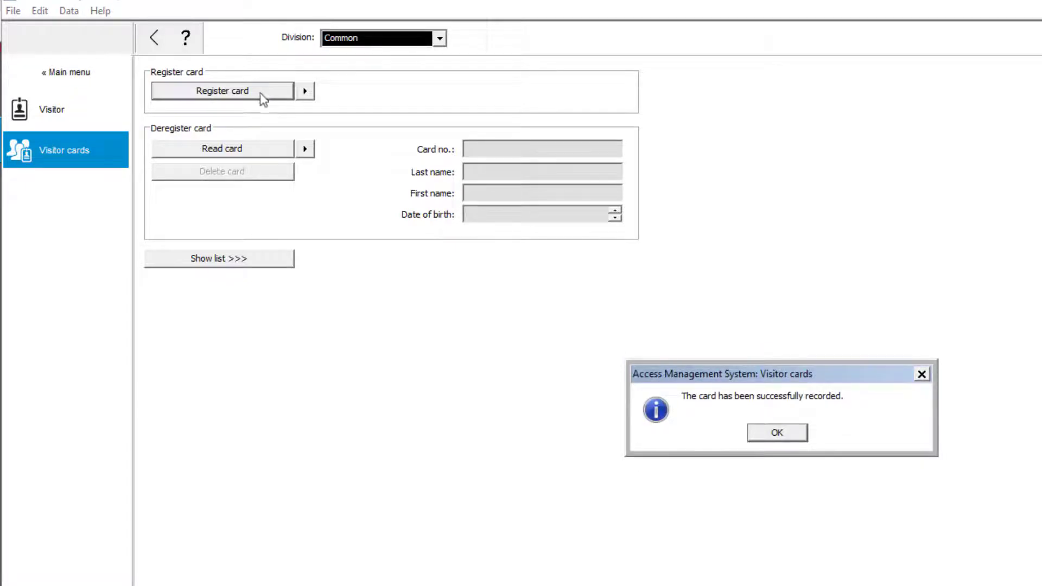
{"action": "left_click", "coordinate": [790, 433]}
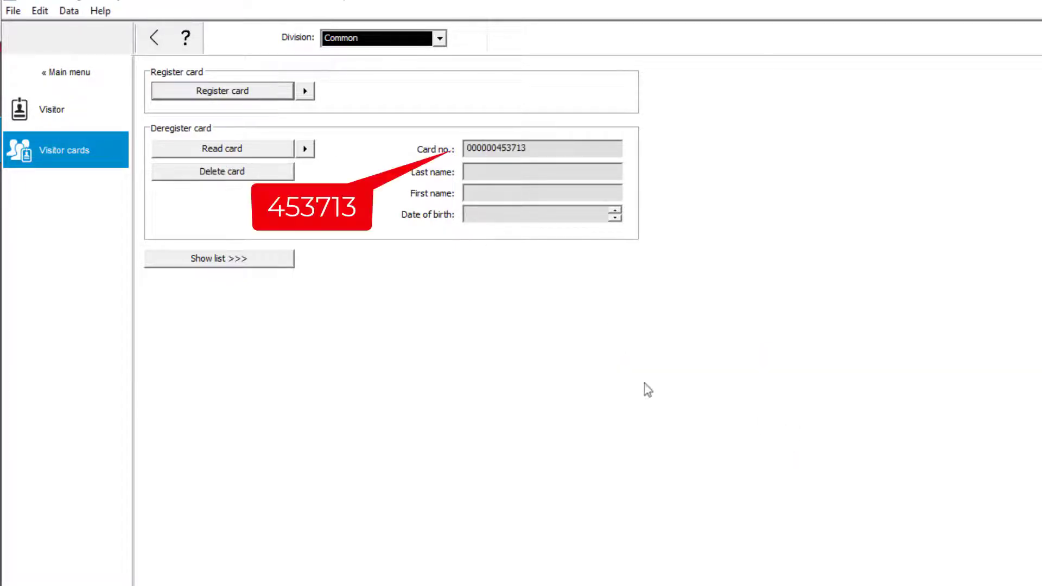
{"action": "left_click", "coordinate": [253, 260]}
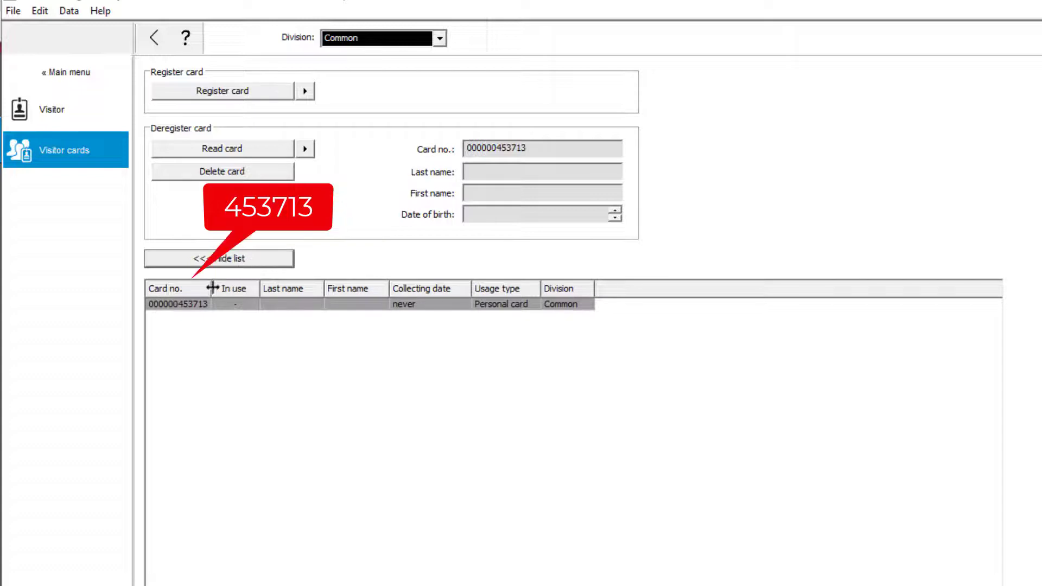
{"action": "double_click", "coordinate": [212, 288]}
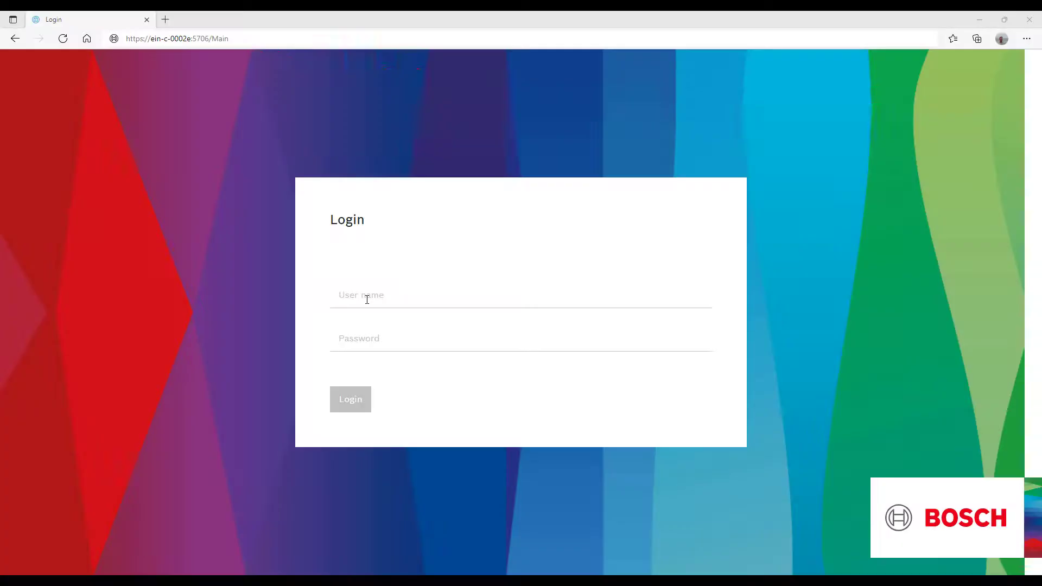
Step: Fill the saved user name James into the Visitor Management login form
{"action": "left_click", "coordinate": [375, 335]}
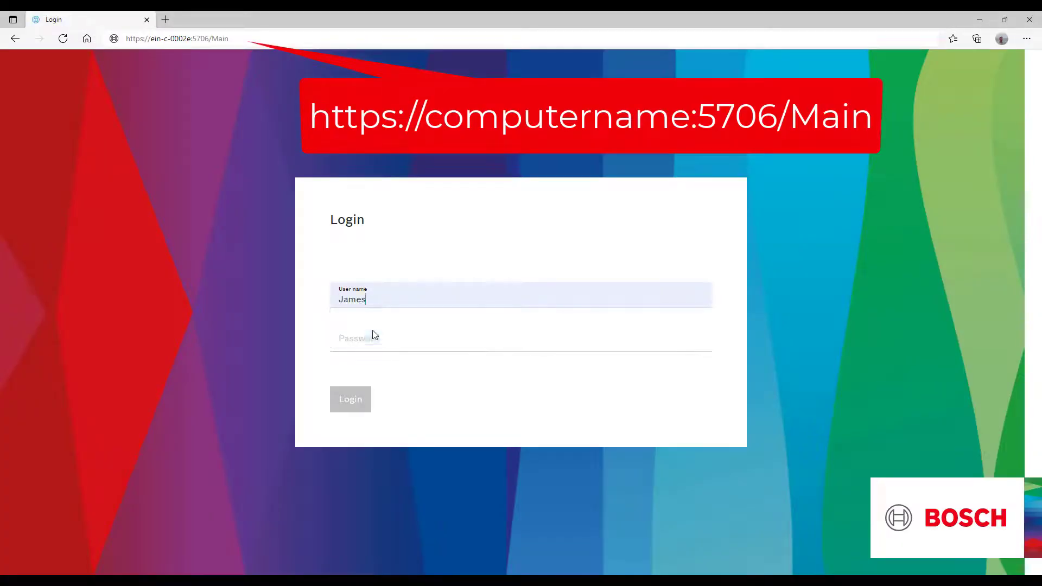
{"action": "type", "text": "***"}
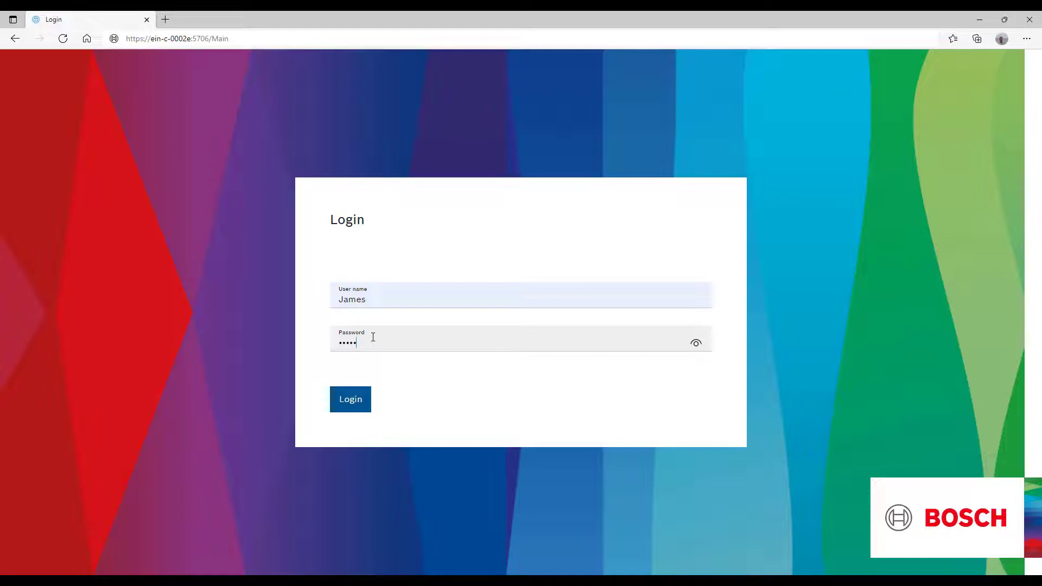
Step: Sign in and start a new visitor without visitor ID, with Passport as identity document
{"action": "left_click", "coordinate": [352, 410]}
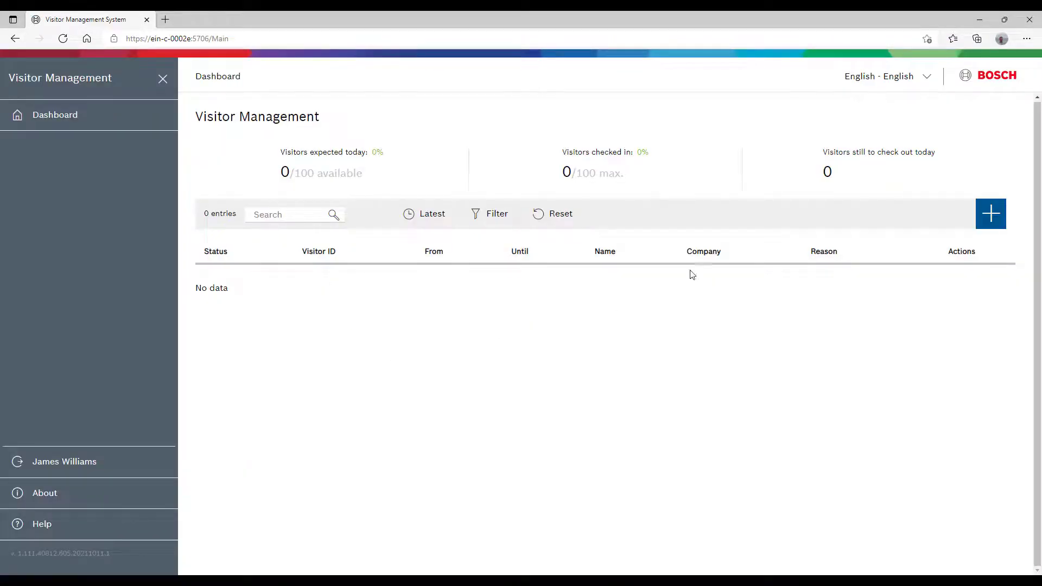
{"action": "left_click", "coordinate": [999, 214]}
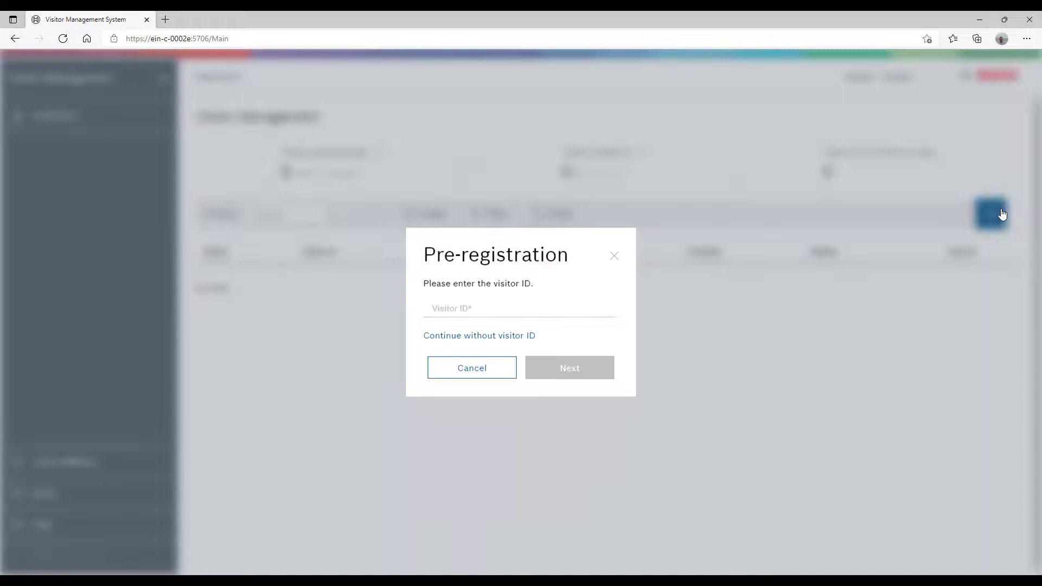
{"action": "left_click", "coordinate": [481, 337]}
{"action": "left_click", "coordinate": [446, 284]}
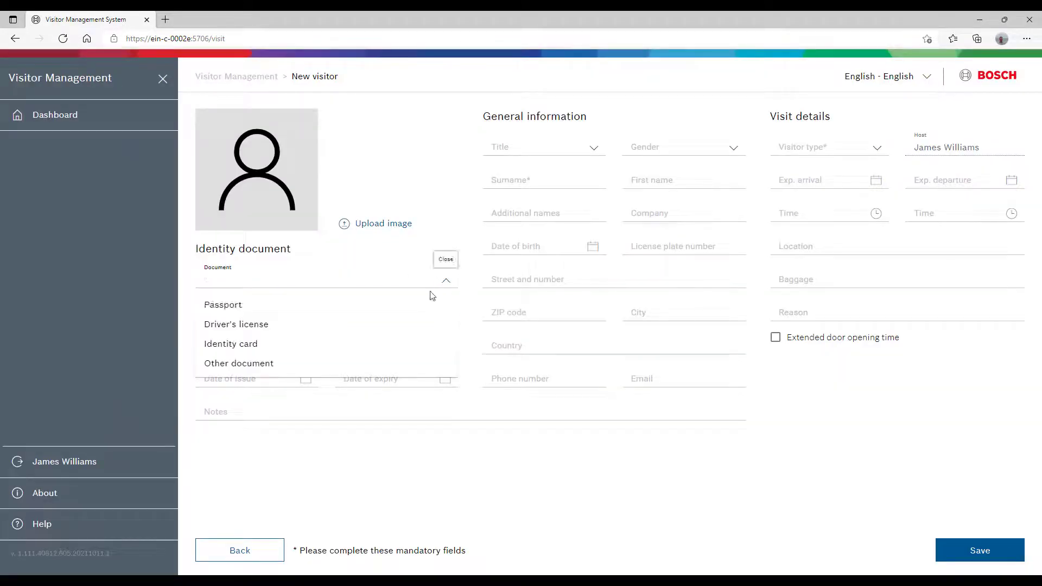
{"action": "left_click", "coordinate": [424, 302]}
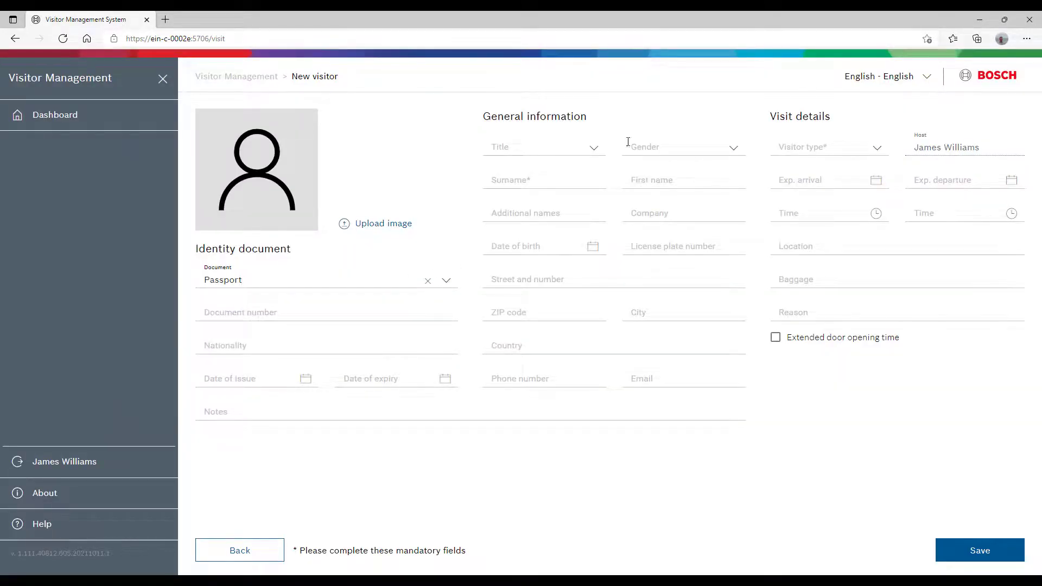
{"action": "left_click", "coordinate": [597, 153]}
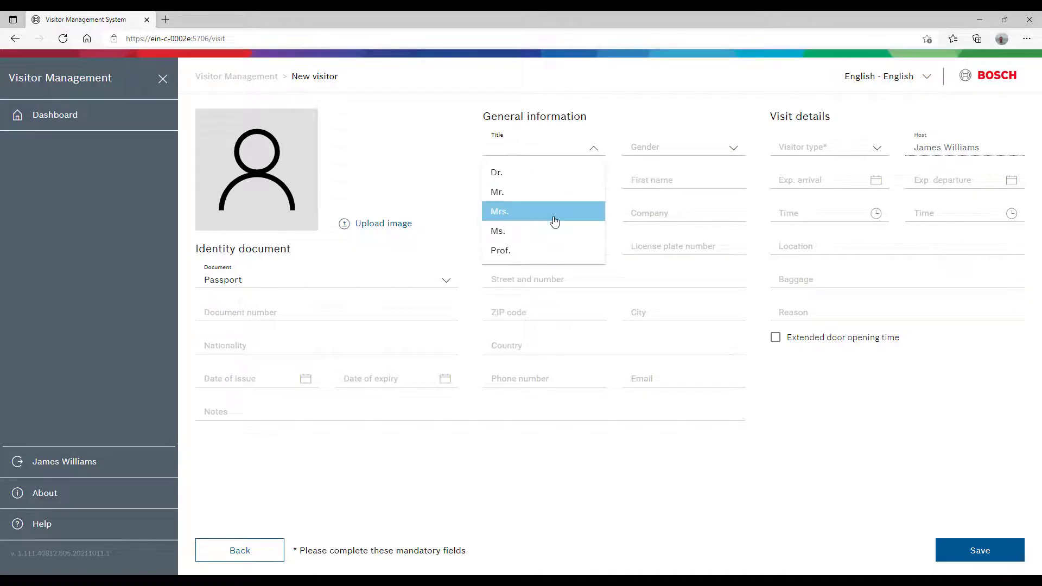
{"action": "left_click", "coordinate": [553, 212]}
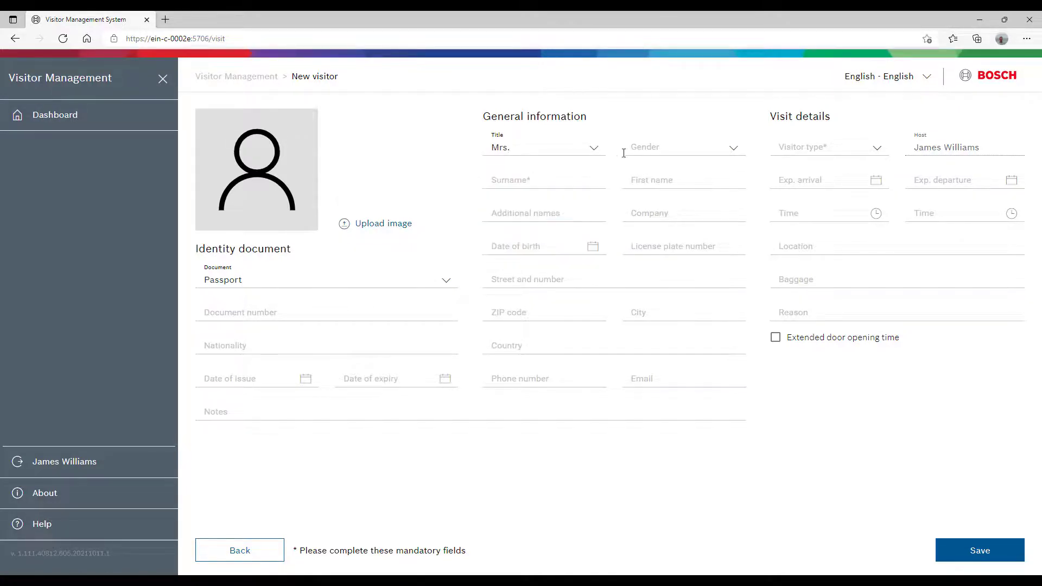
{"action": "left_click", "coordinate": [635, 149]}
{"action": "left_click", "coordinate": [647, 191]}
{"action": "left_click", "coordinate": [583, 179]}
{"action": "left_click", "coordinate": [675, 180]}
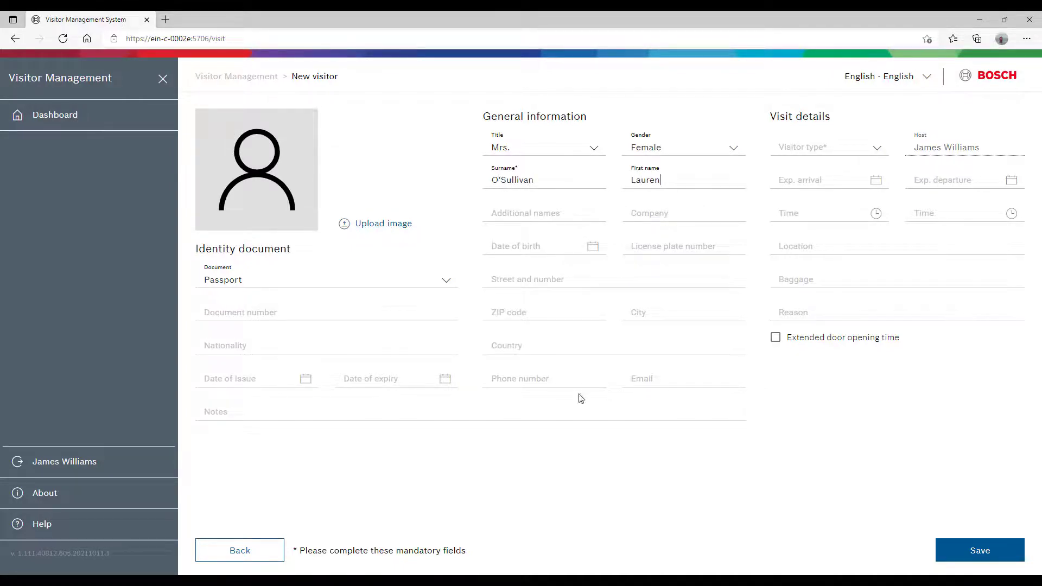
Step: Set visitor type Visitor with arrival on 24 Feb at 9:00 AM
{"action": "left_click", "coordinate": [877, 152]}
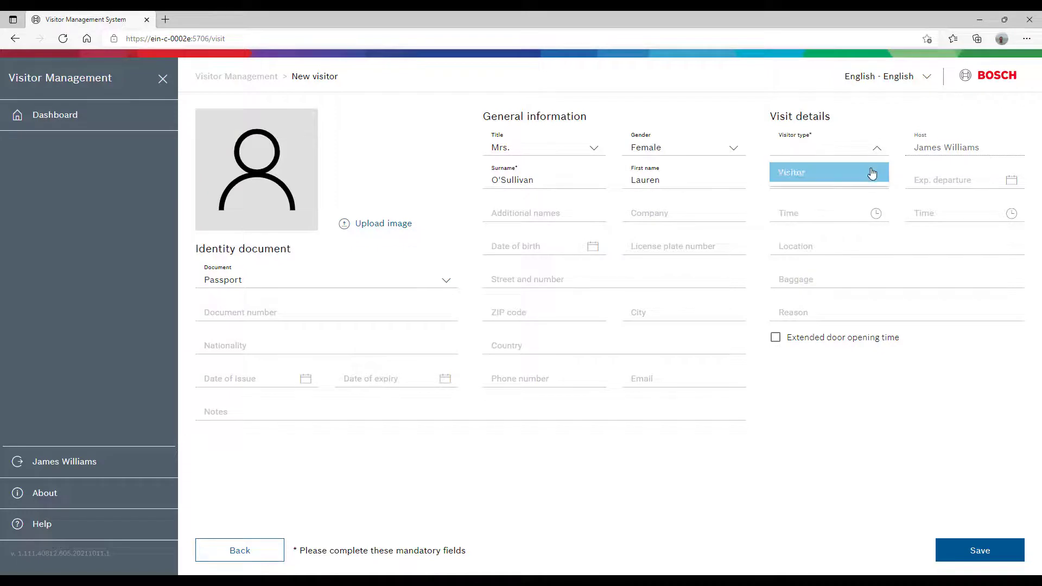
{"action": "left_click", "coordinate": [871, 172]}
{"action": "left_click", "coordinate": [878, 183]}
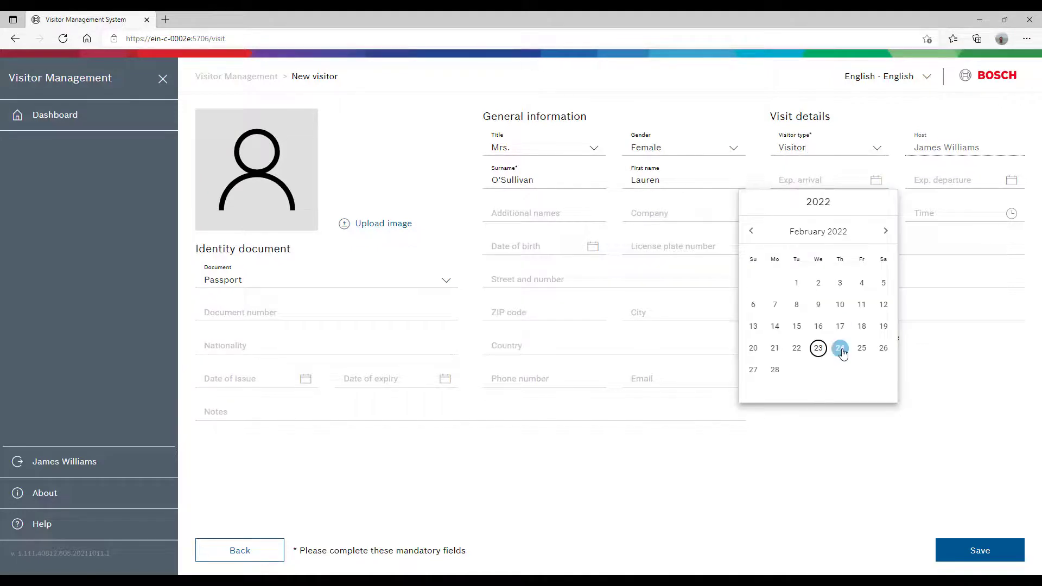
{"action": "left_click", "coordinate": [839, 347]}
{"action": "left_click", "coordinate": [877, 215]}
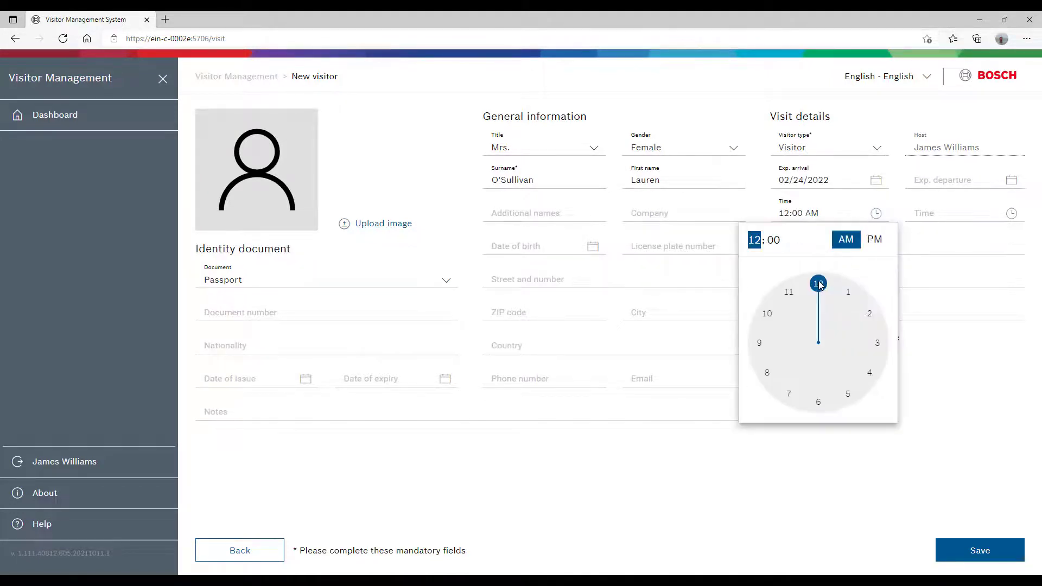
{"action": "left_click_drag", "start_coordinate": [818, 284], "coordinate": [756, 342]}
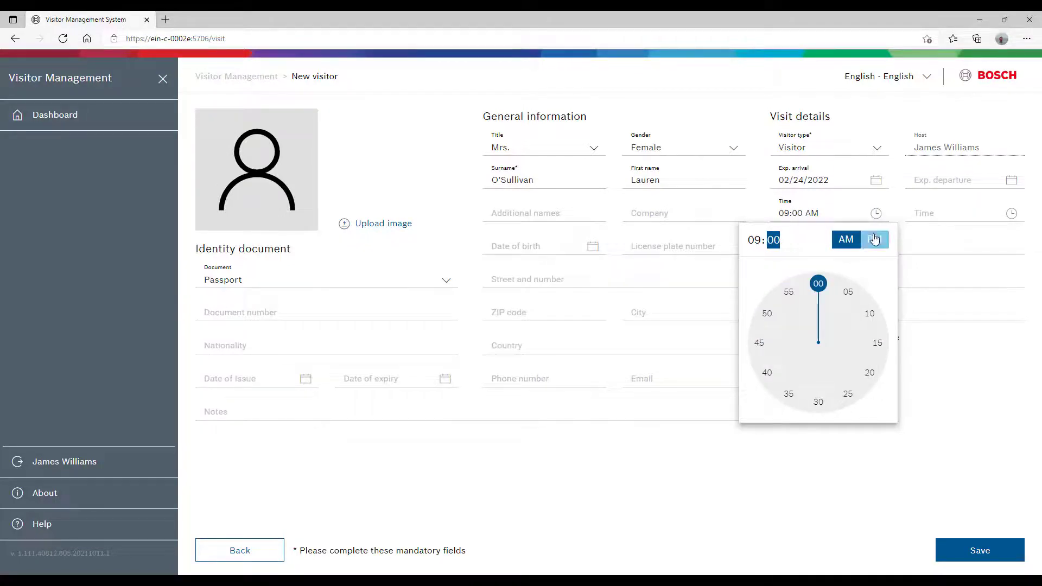
Step: Set departure 24 Feb at 11:00 AM, location Office 5 and the visitor's company
{"action": "left_click", "coordinate": [1013, 180]}
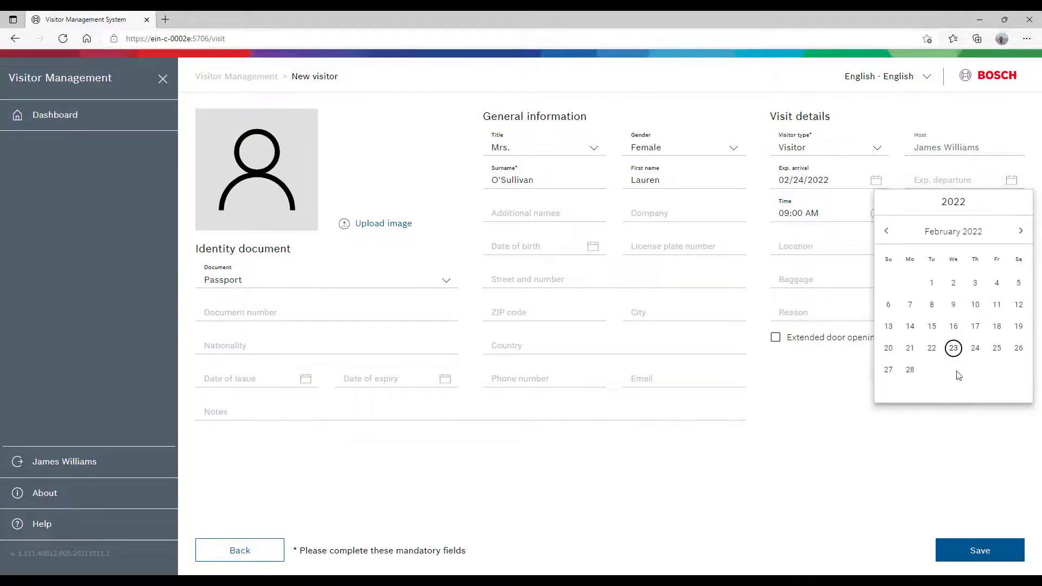
{"action": "left_click", "coordinate": [975, 348]}
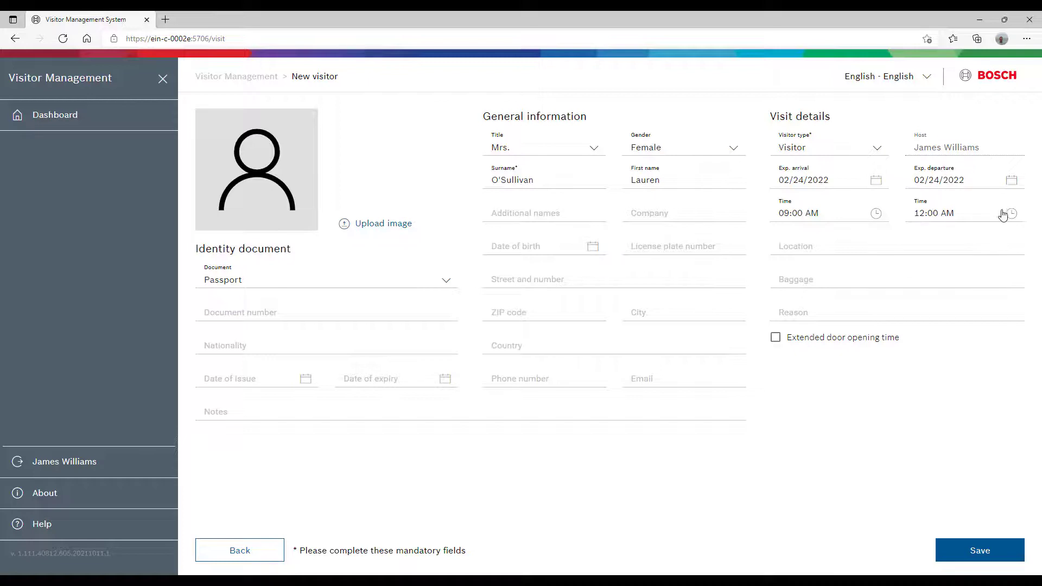
{"action": "left_click", "coordinate": [1011, 213]}
{"action": "left_click_drag", "start_coordinate": [954, 283], "coordinate": [927, 293]}
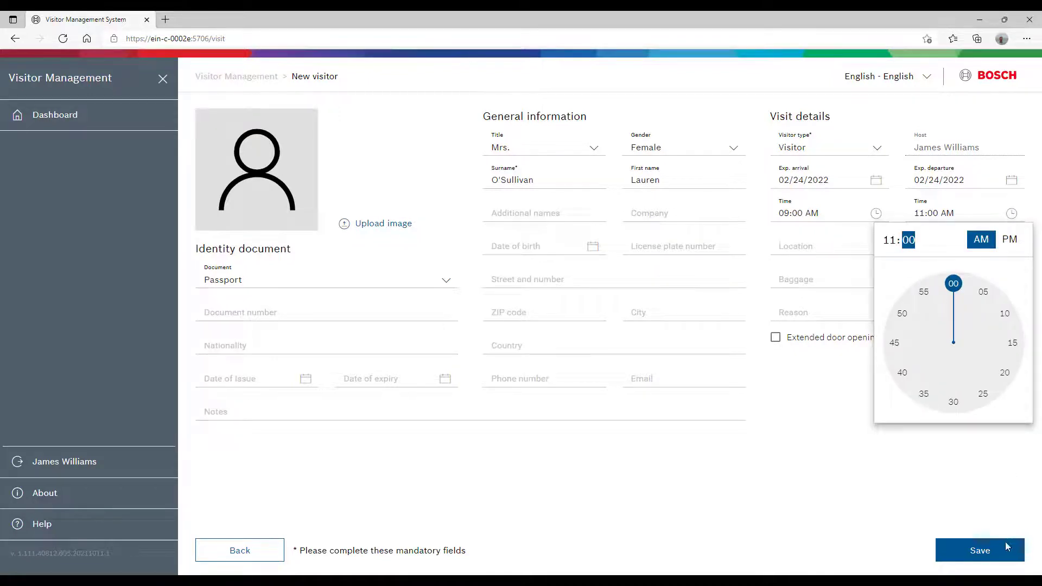
{"action": "left_click", "coordinate": [954, 440]}
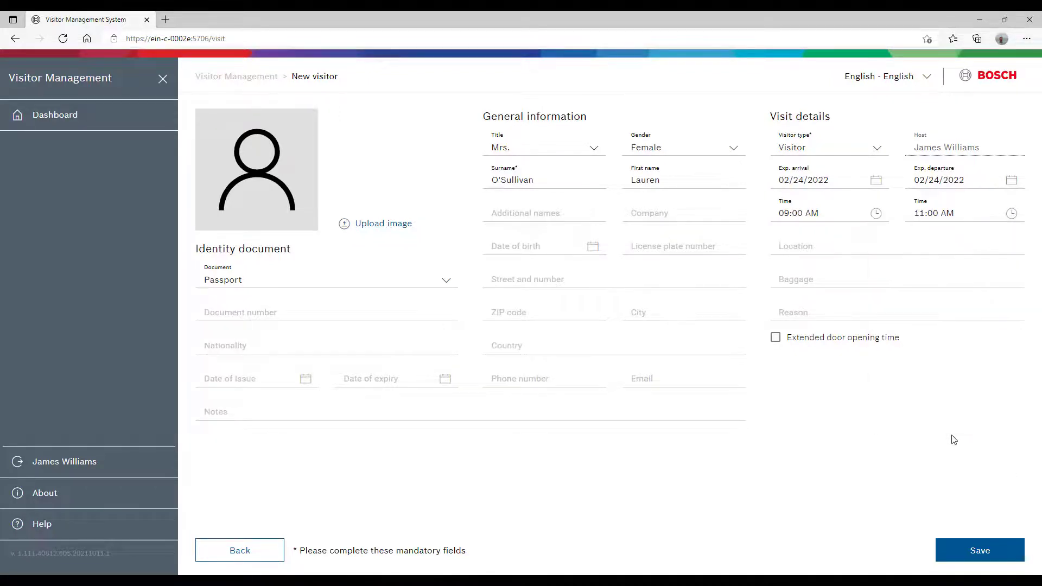
{"action": "left_click", "coordinate": [843, 248]}
{"action": "type", "text": "Office 5"}
{"action": "left_click", "coordinate": [682, 217]}
{"action": "type", "text": "O'Sullivan "}
{"action": "type", "text": "Real Estate"}
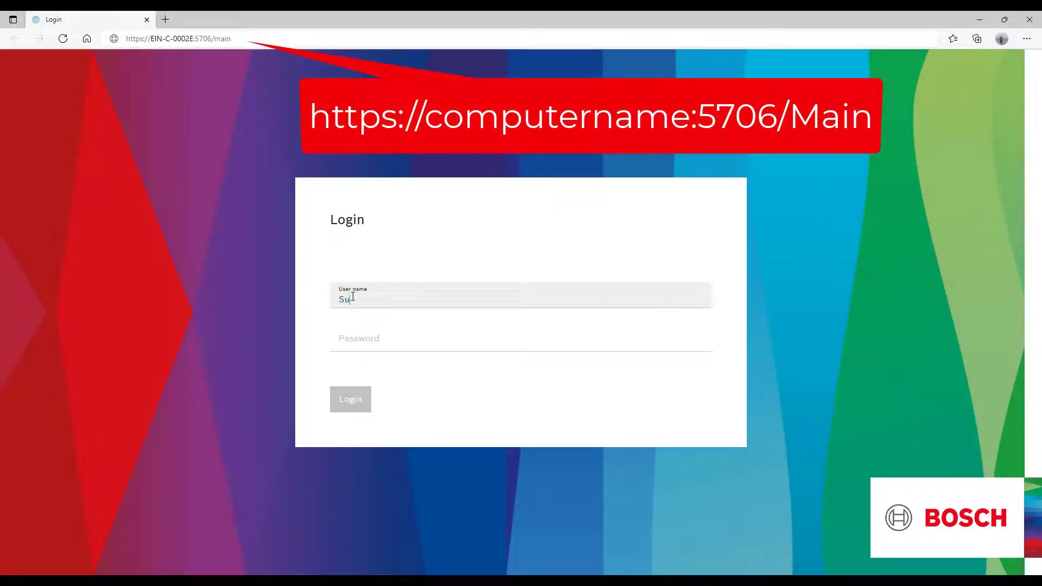
{"action": "type", "text": "kiyo"}
{"action": "key", "text": "Tab"}
{"action": "type", "text": "••"}
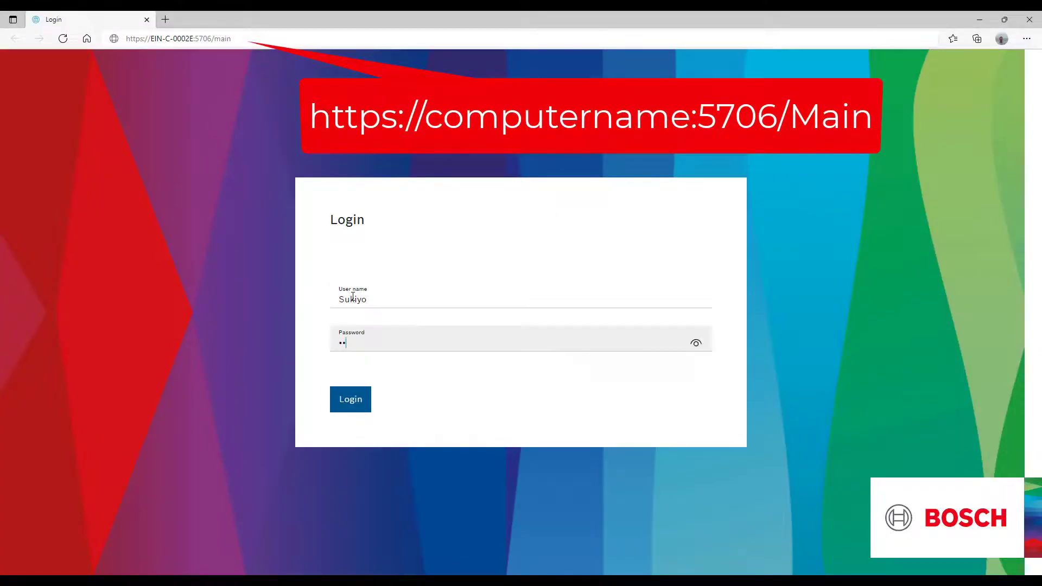
{"action": "type", "text": "••"}
{"action": "key", "text": "Return"}
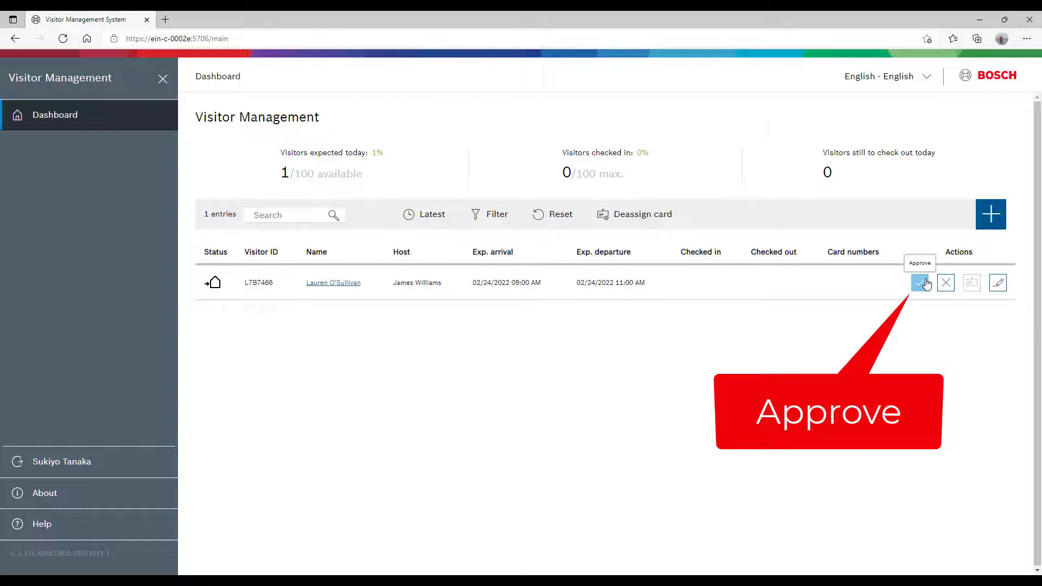
{"action": "left_click", "coordinate": [923, 283]}
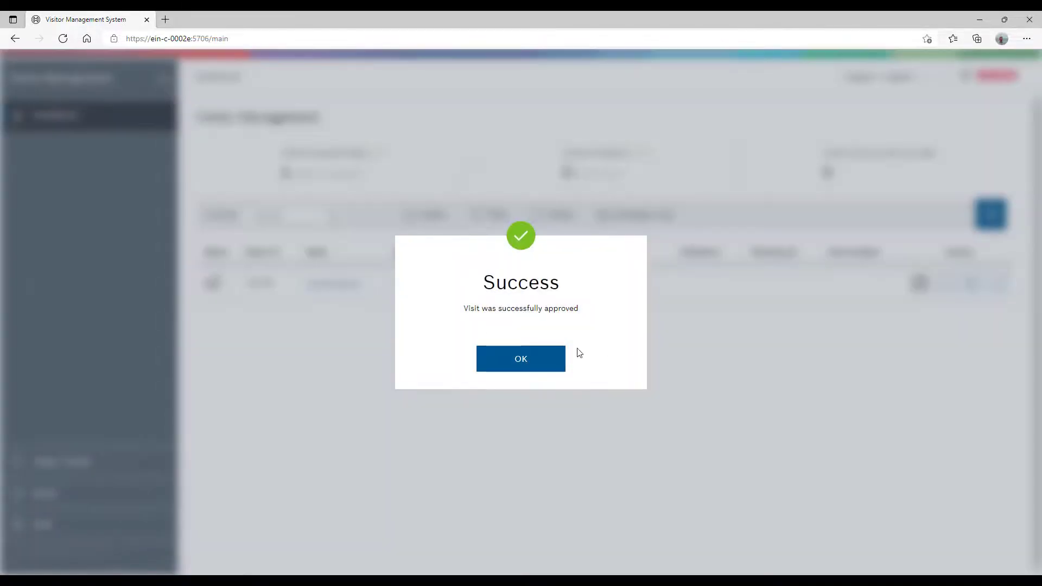
{"action": "left_click", "coordinate": [547, 359]}
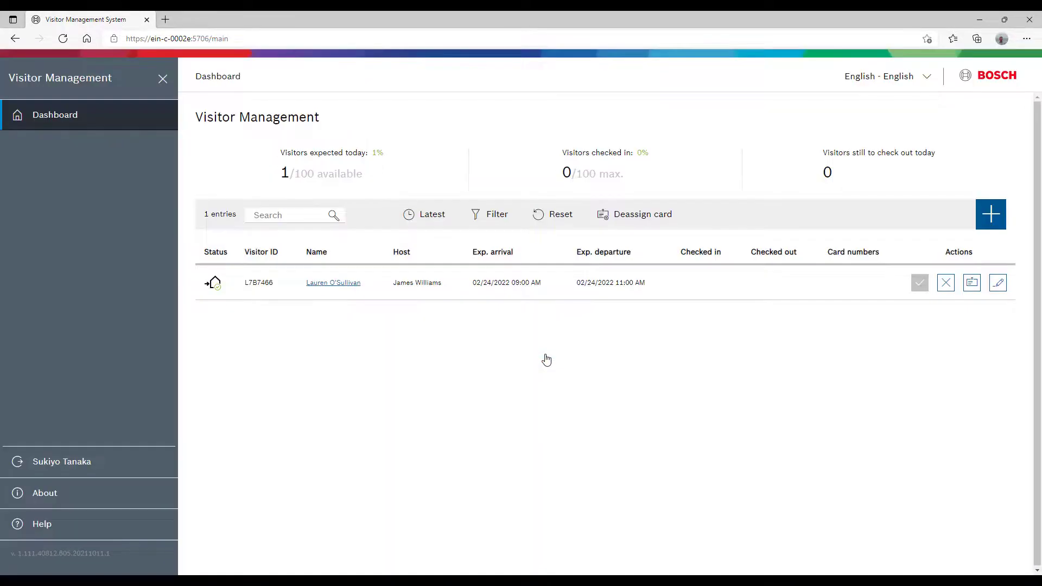
{"action": "left_click", "coordinate": [997, 283]}
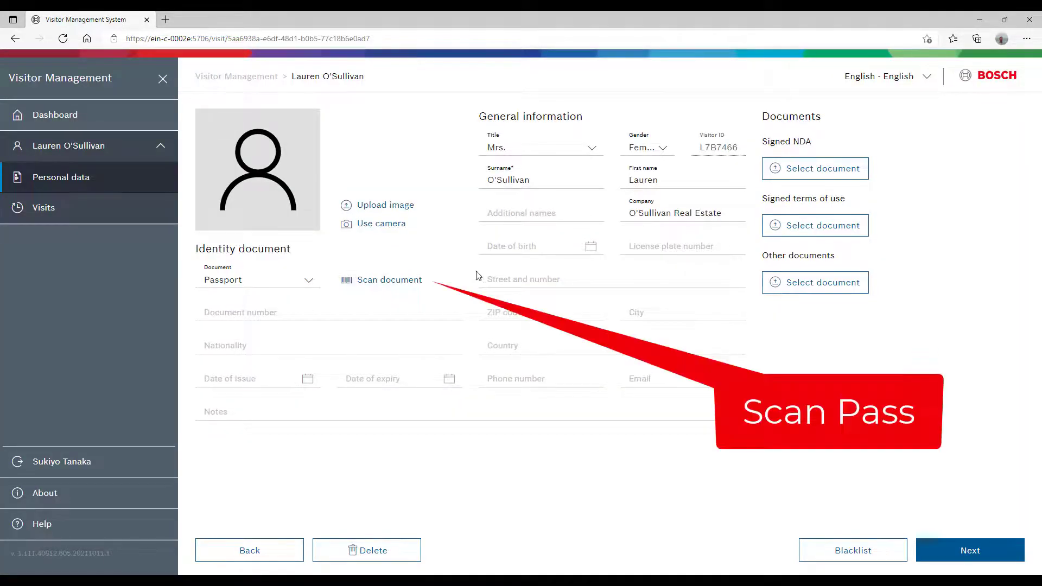
{"action": "left_click", "coordinate": [410, 284]}
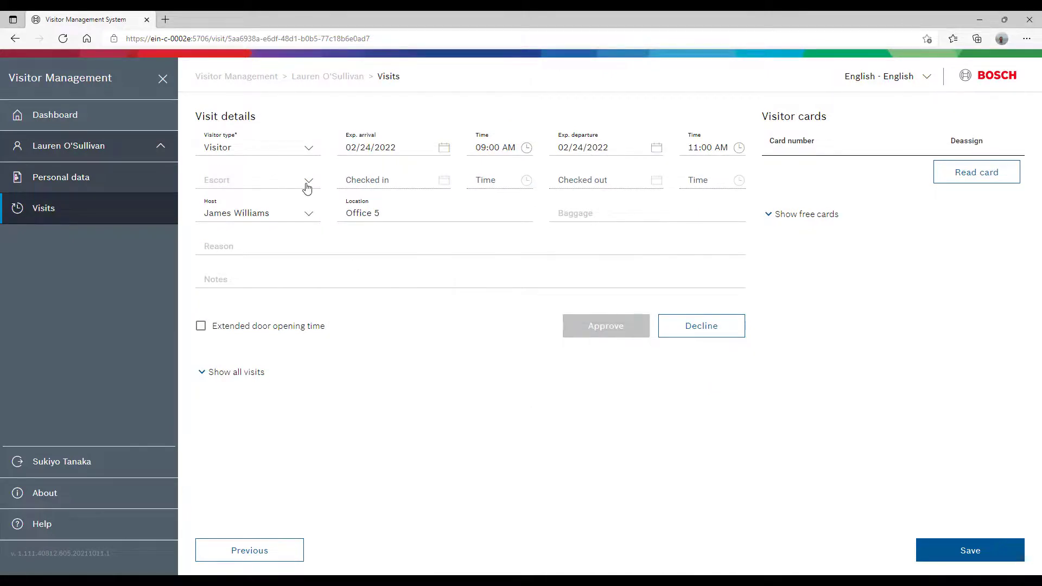
{"action": "left_click", "coordinate": [308, 182]}
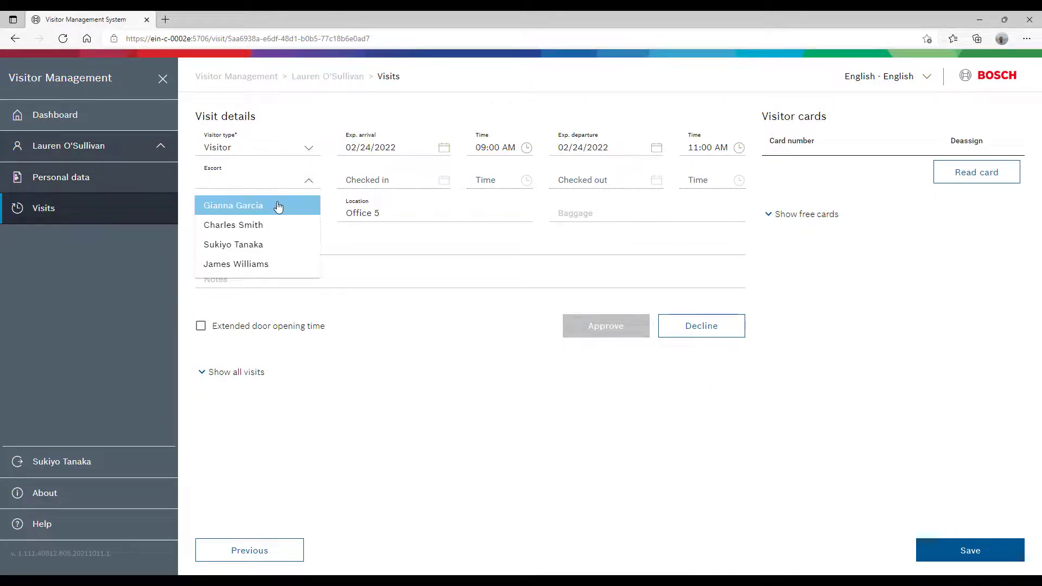
{"action": "left_click", "coordinate": [270, 244]}
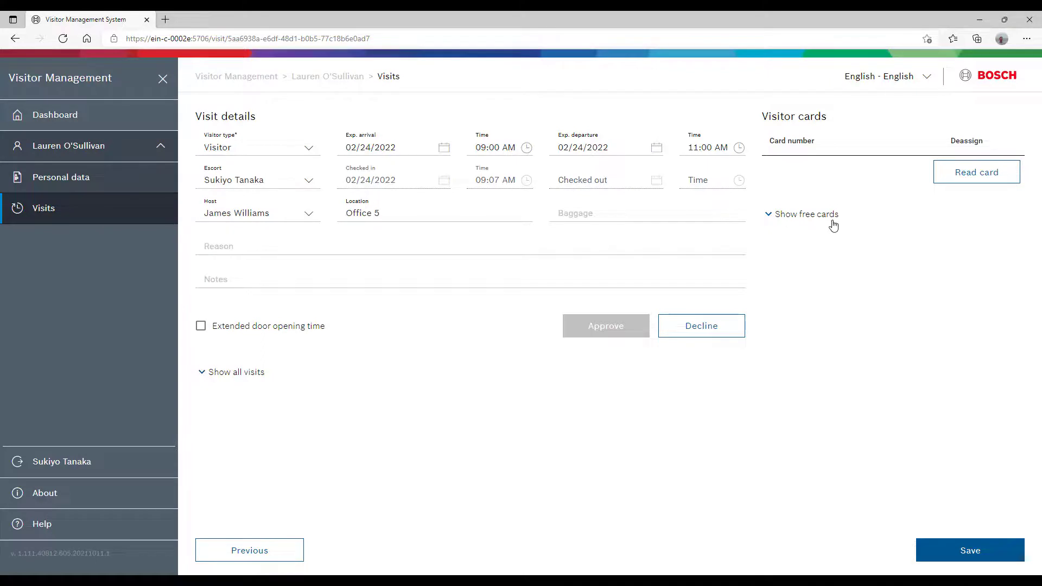
{"action": "left_click", "coordinate": [825, 218]}
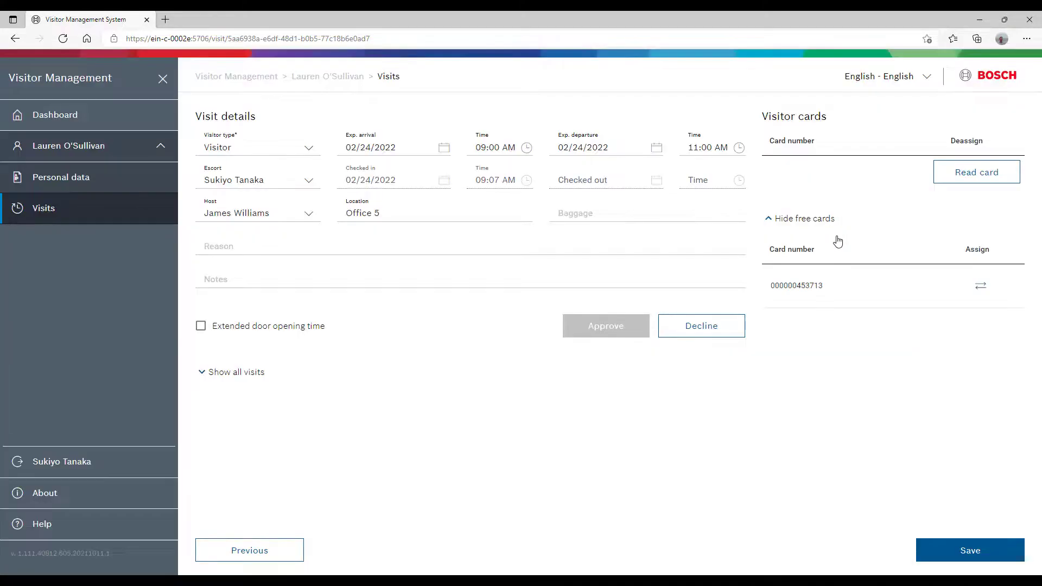
{"action": "left_click", "coordinate": [983, 287]}
{"action": "left_click", "coordinate": [980, 554]}
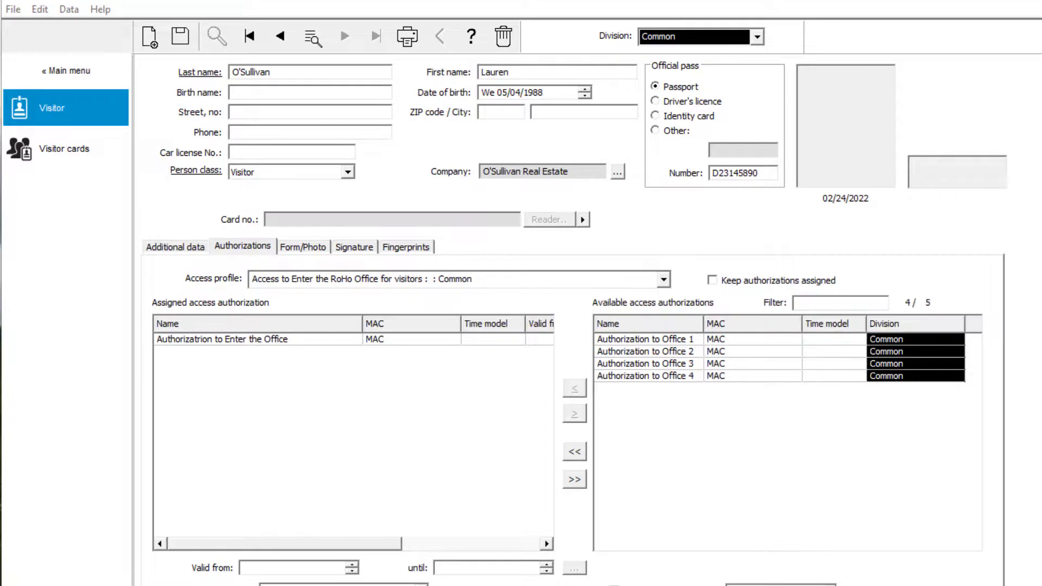
{"action": "left_click", "coordinate": [55, 146]}
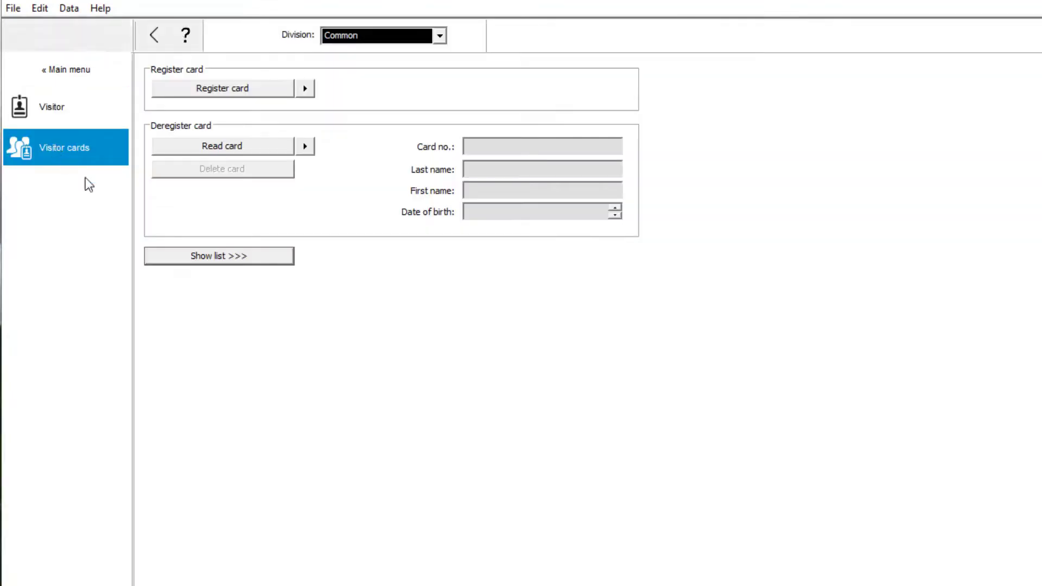
{"action": "left_click", "coordinate": [193, 257]}
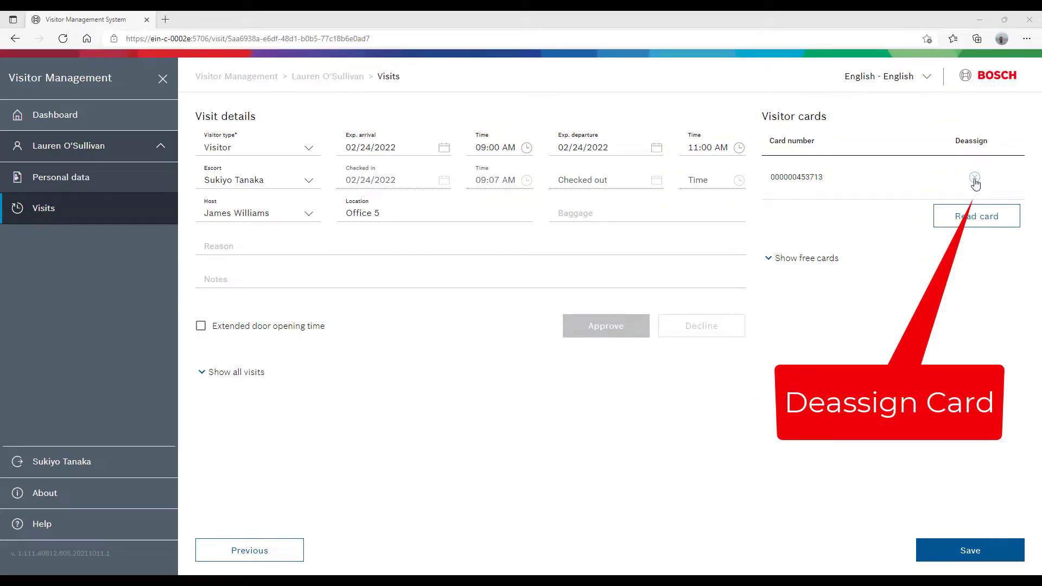
{"action": "left_click", "coordinate": [975, 181]}
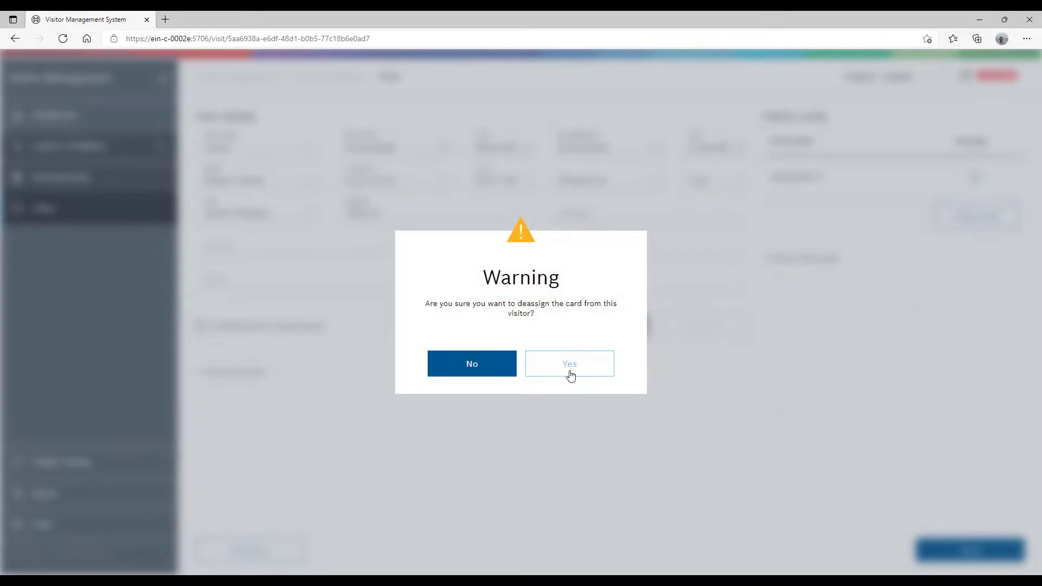
{"action": "left_click", "coordinate": [570, 368]}
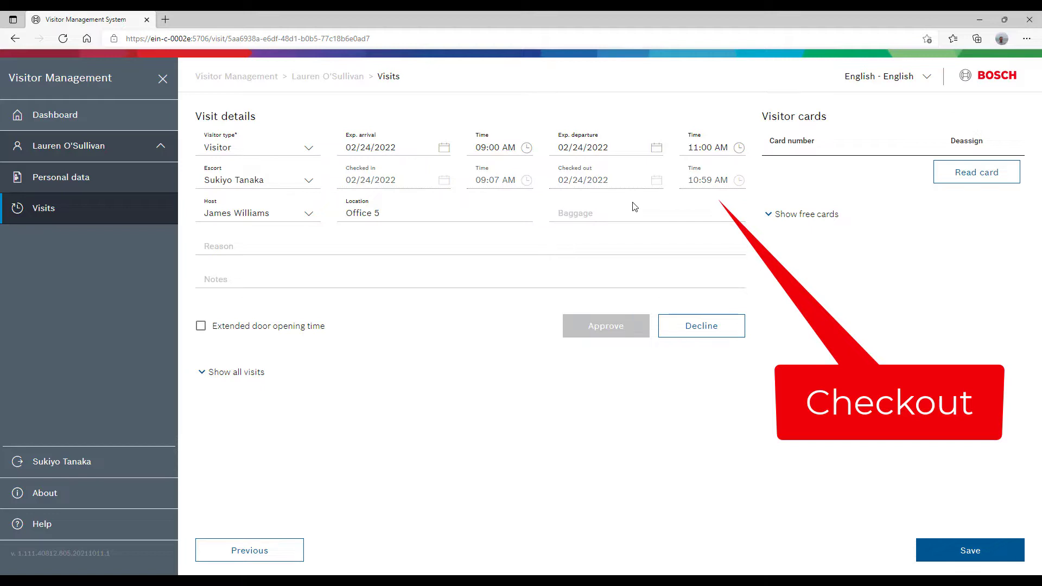
{"action": "left_click", "coordinate": [947, 551]}
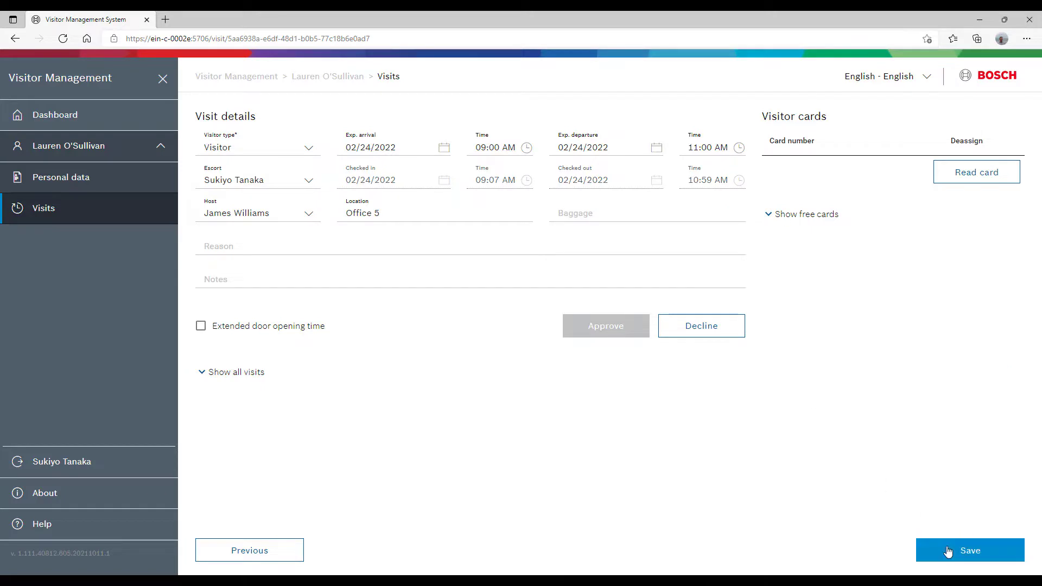